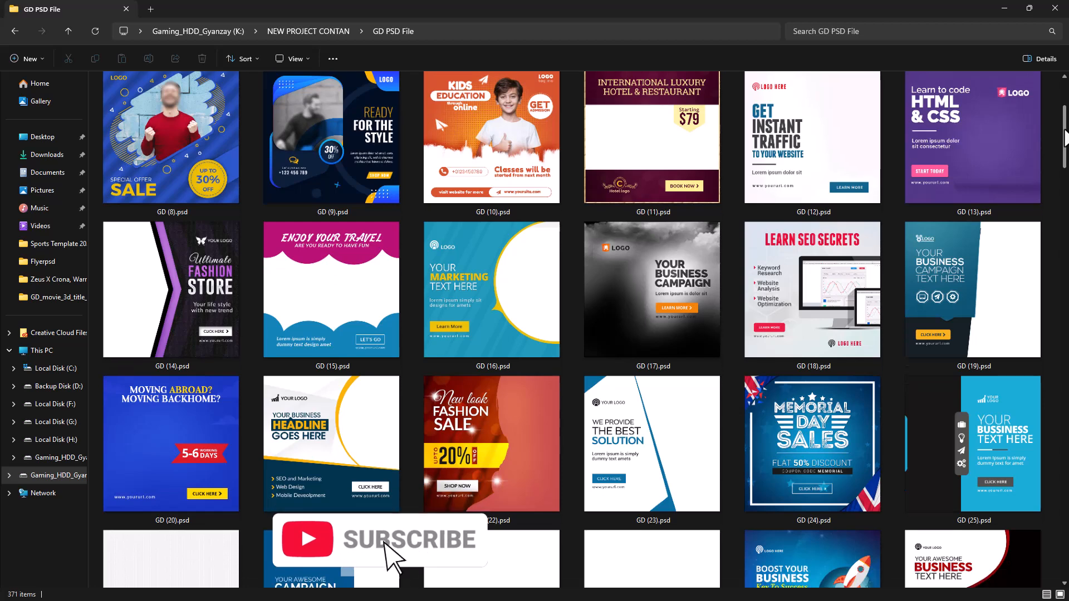
Look through the PSD template thumbnails in the GD PSD File folder from the first designs to the last.
scroll(422, 590, "down", 2)
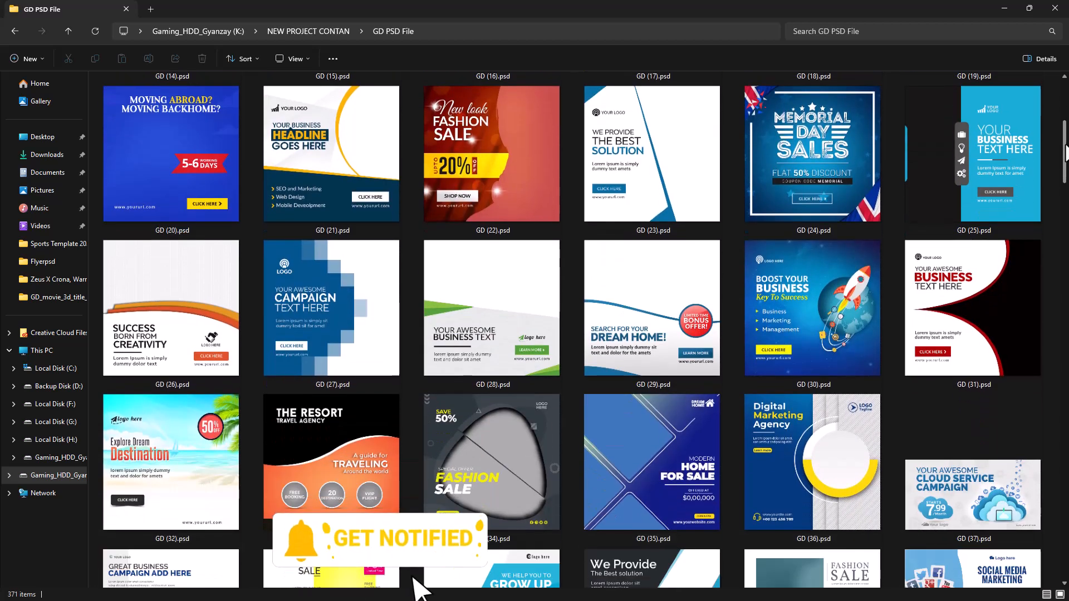
scroll(1067, 153, "down", 6)
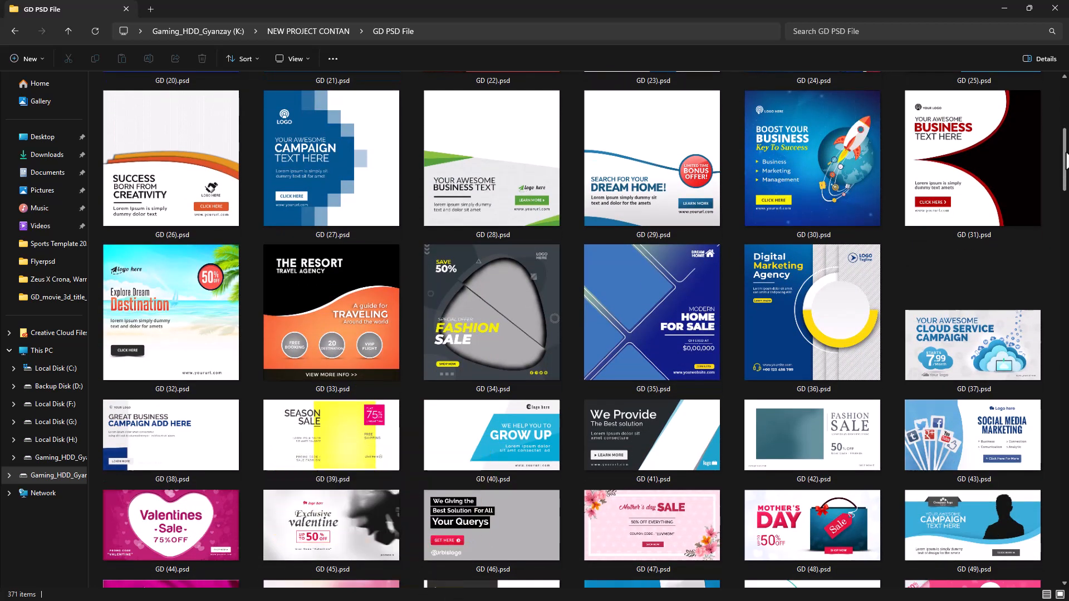
scroll(1067, 165, "down", 2)
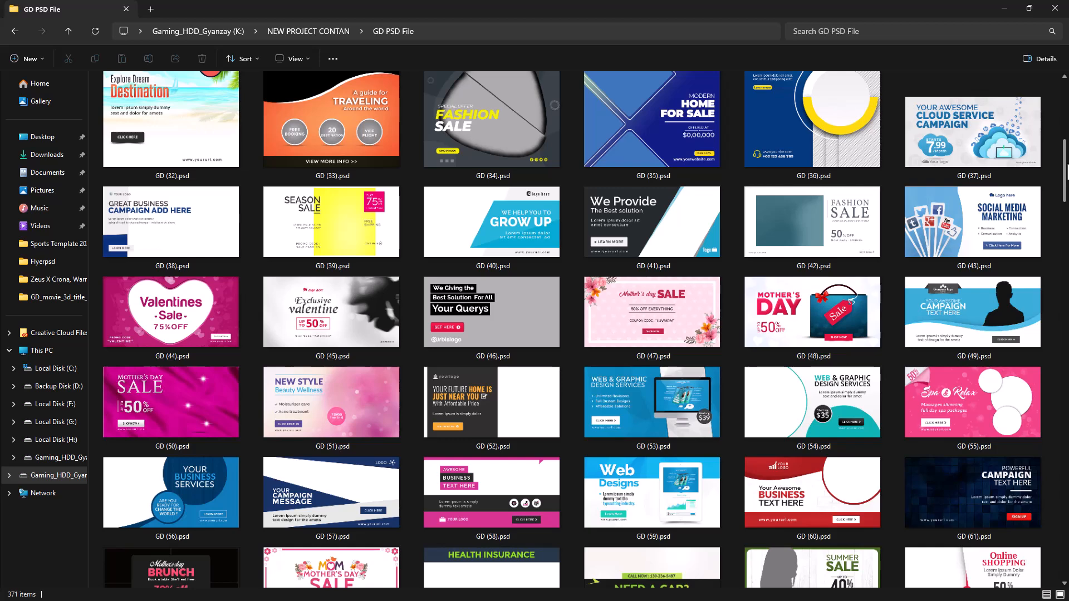
scroll(1067, 168, "down", 4)
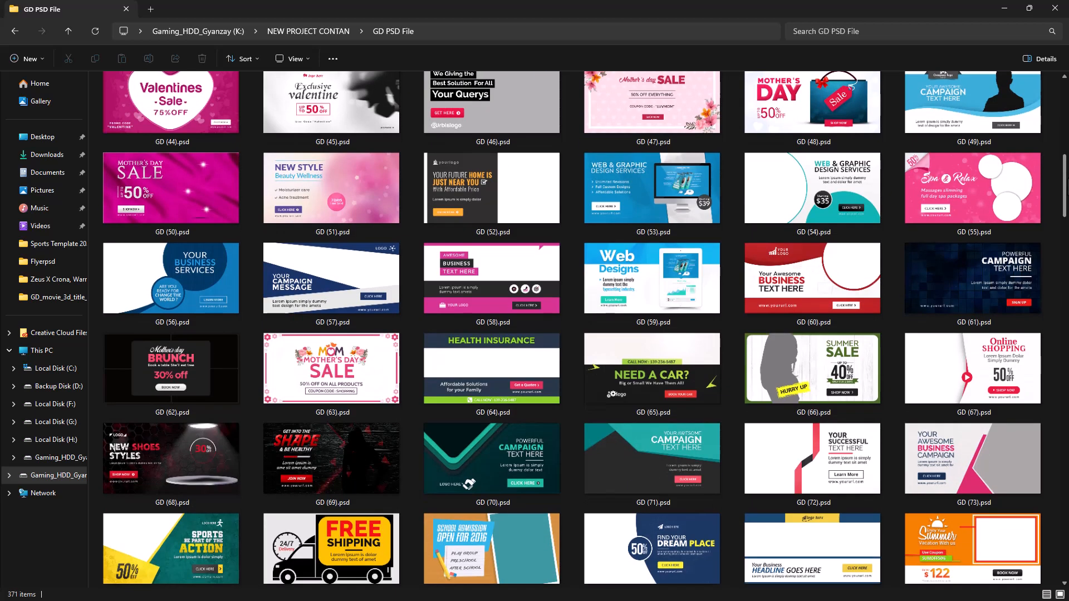
scroll(1067, 167, "down", 3)
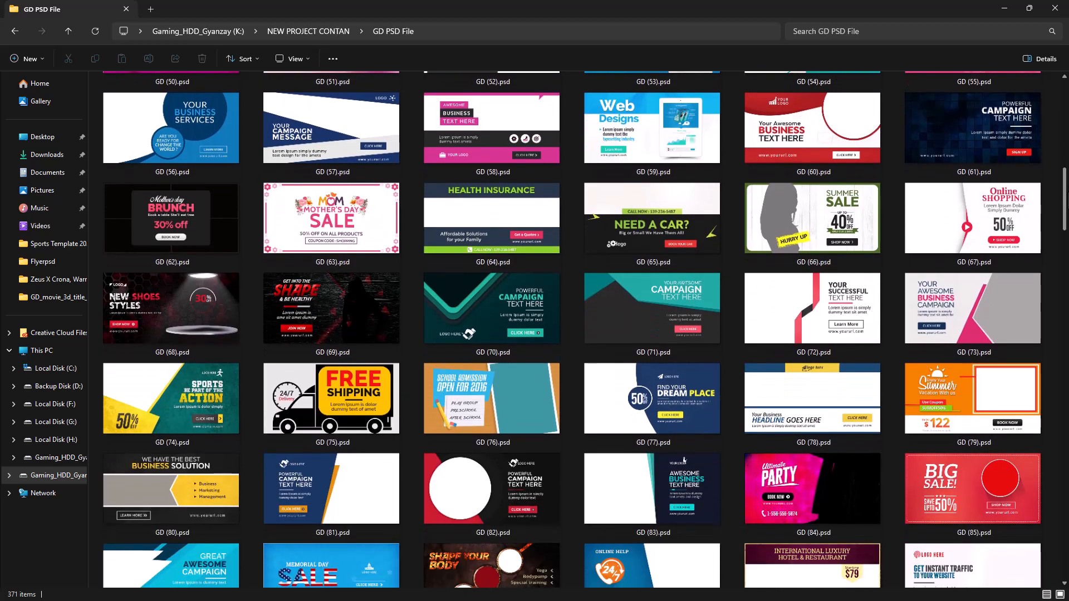
scroll(571, 328, "down", 3)
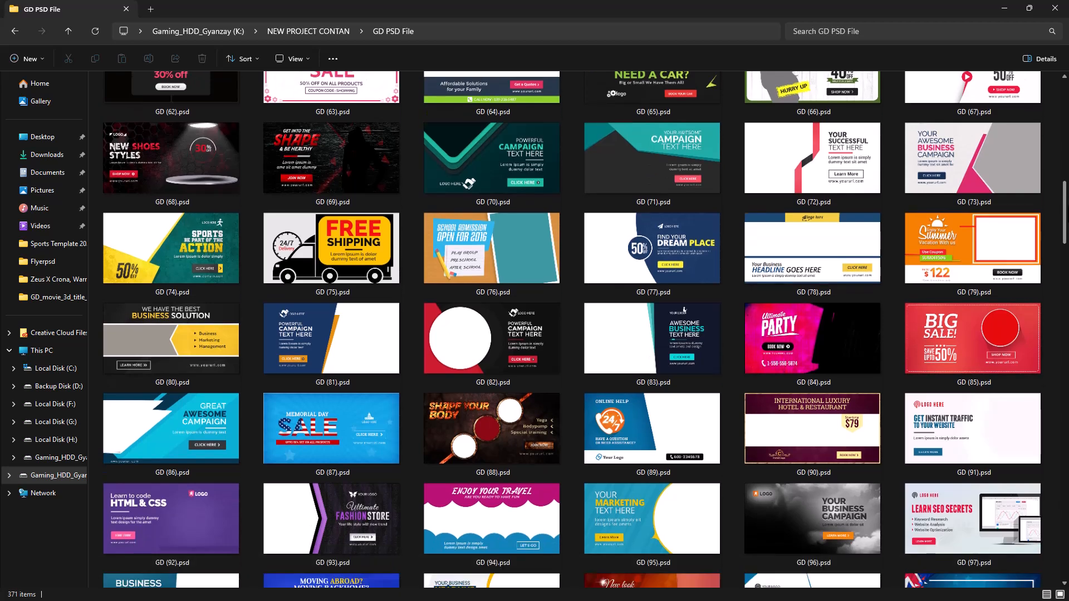
scroll(572, 329, "down", 3)
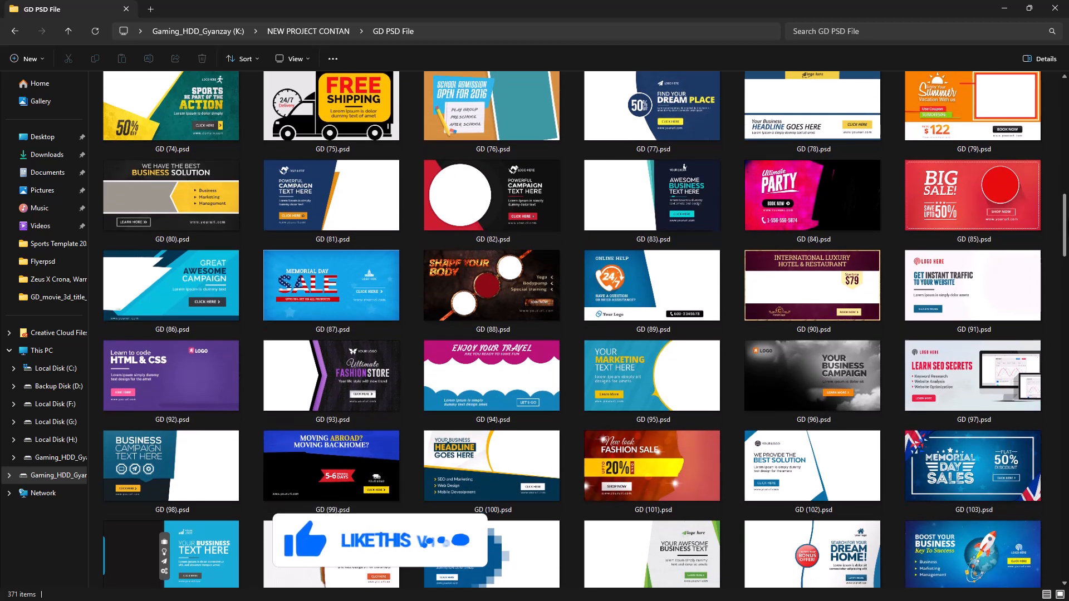
scroll(571, 329, "down", 3)
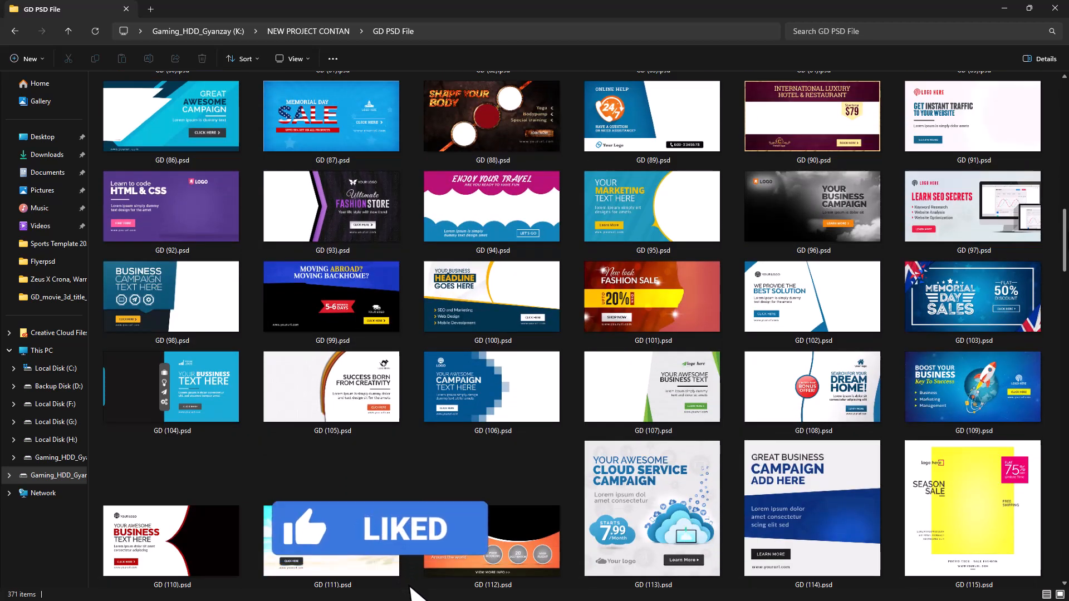
scroll(571, 328, "down", 4)
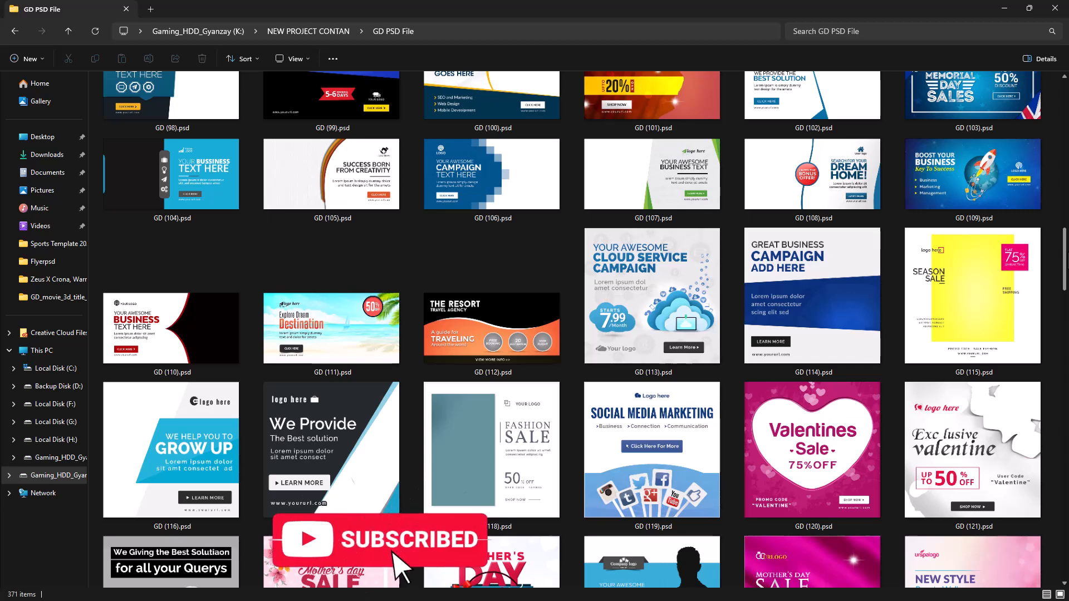
scroll(572, 329, "down", 4)
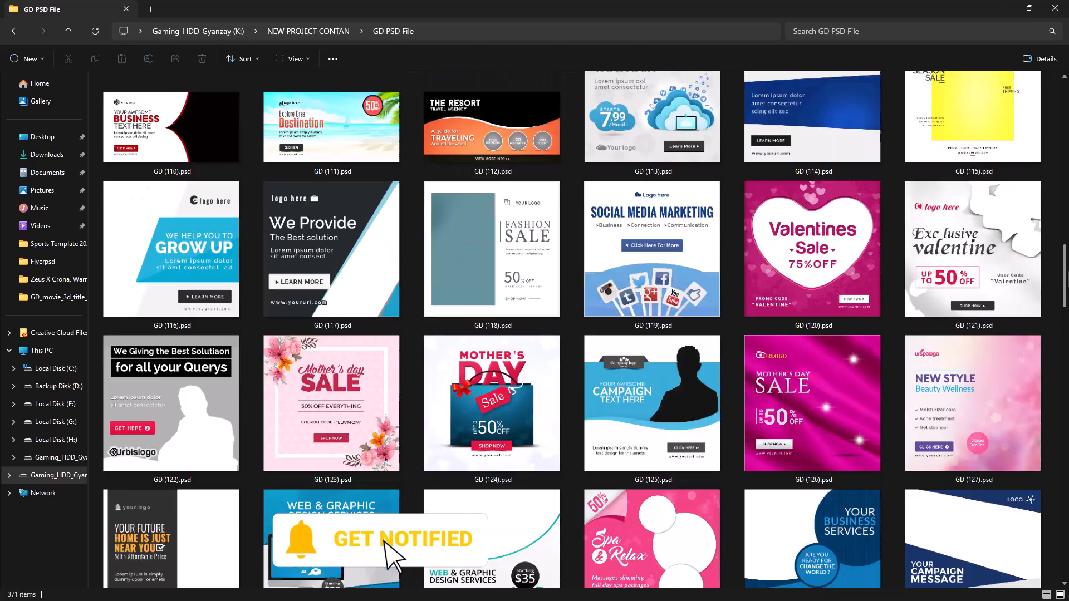
scroll(571, 329, "down", 4)
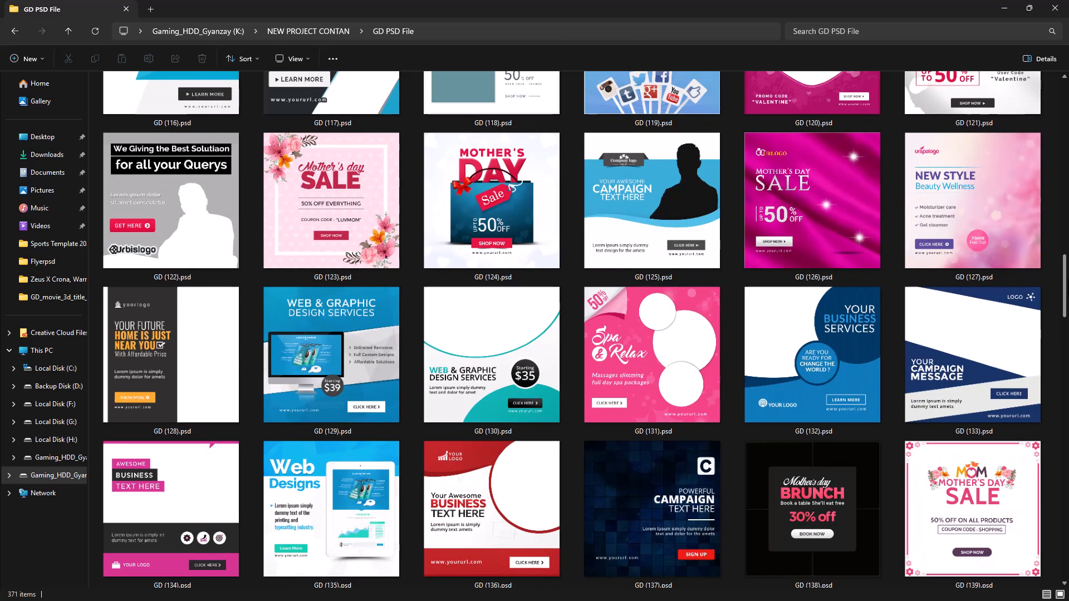
scroll(571, 329, "down", 5)
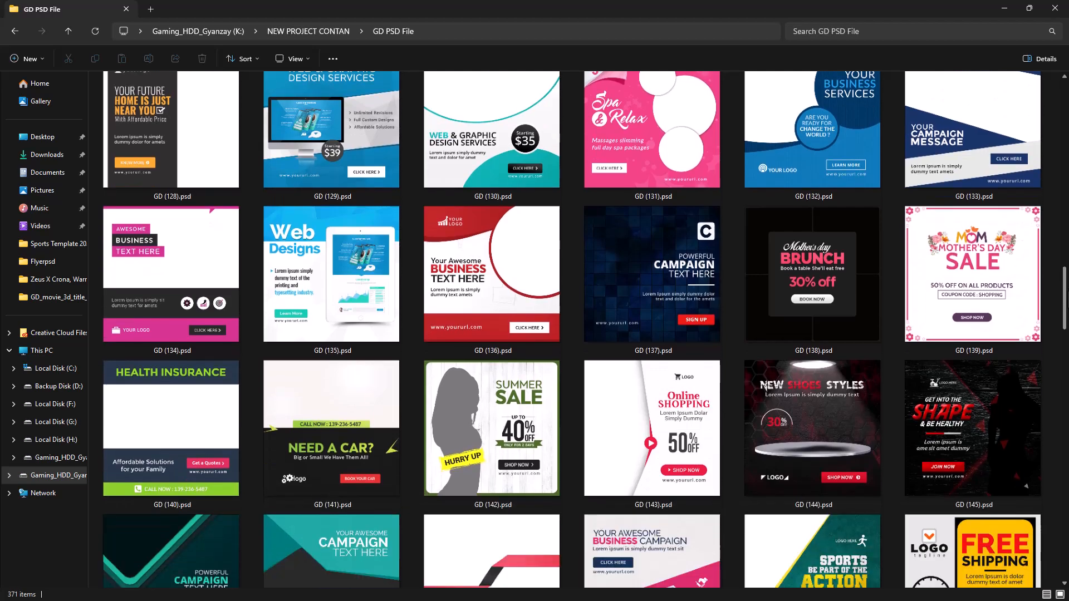
scroll(571, 329, "down", 2)
scroll(571, 329, "down", 3)
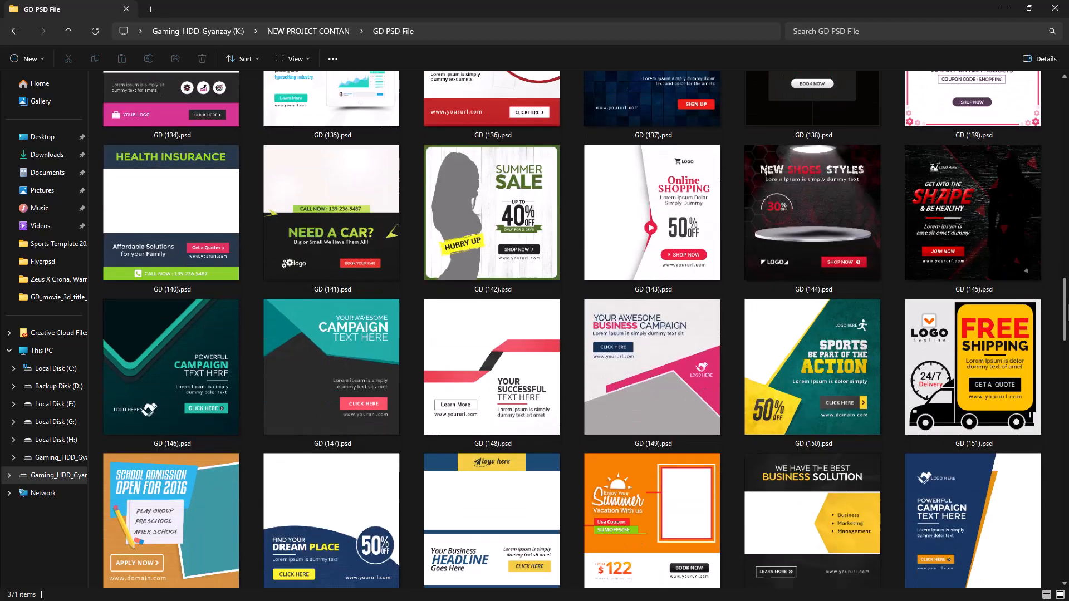
scroll(571, 329, "down", 4)
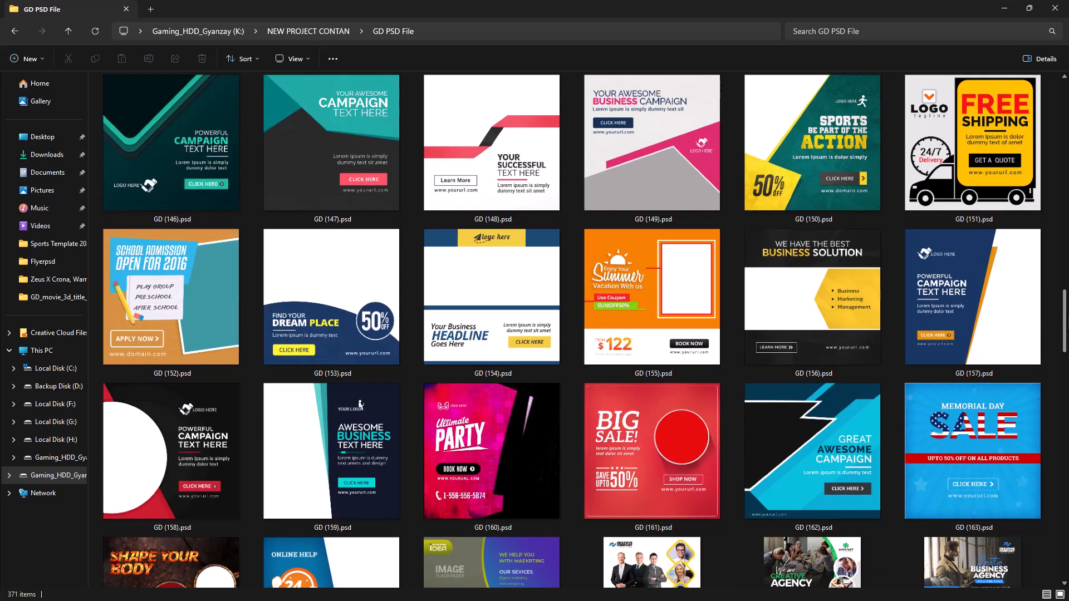
scroll(572, 328, "down", 3)
scroll(572, 328, "down", 3)
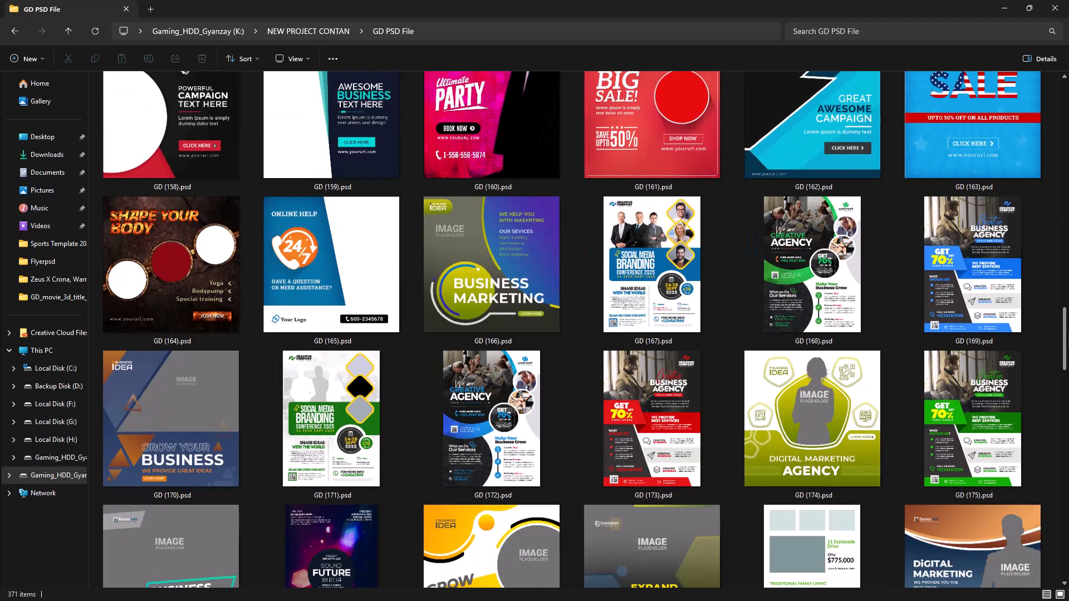
scroll(571, 329, "down", 5)
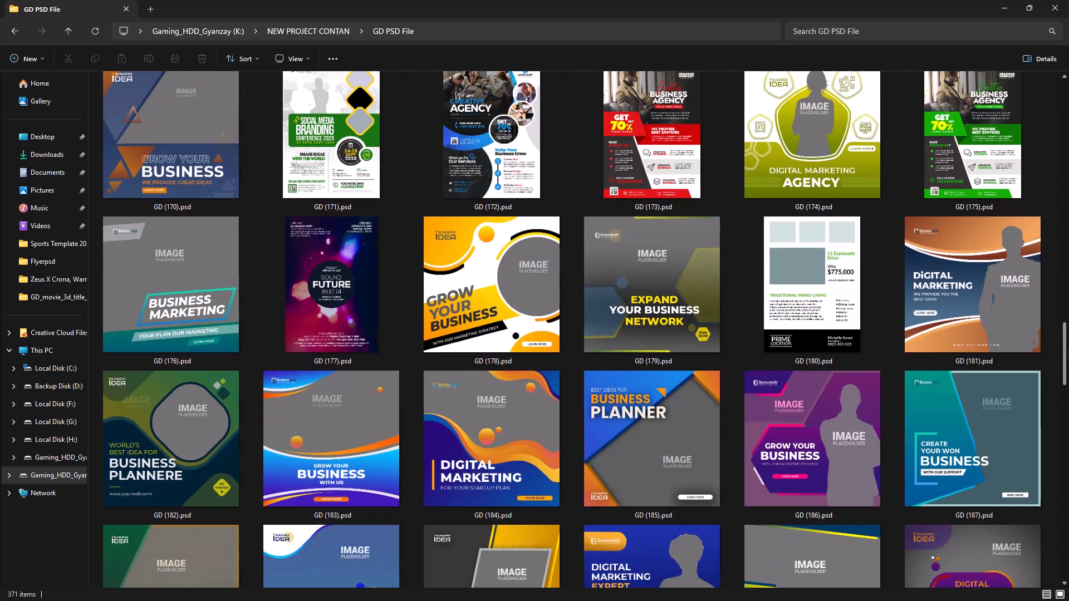
scroll(572, 328, "down", 4)
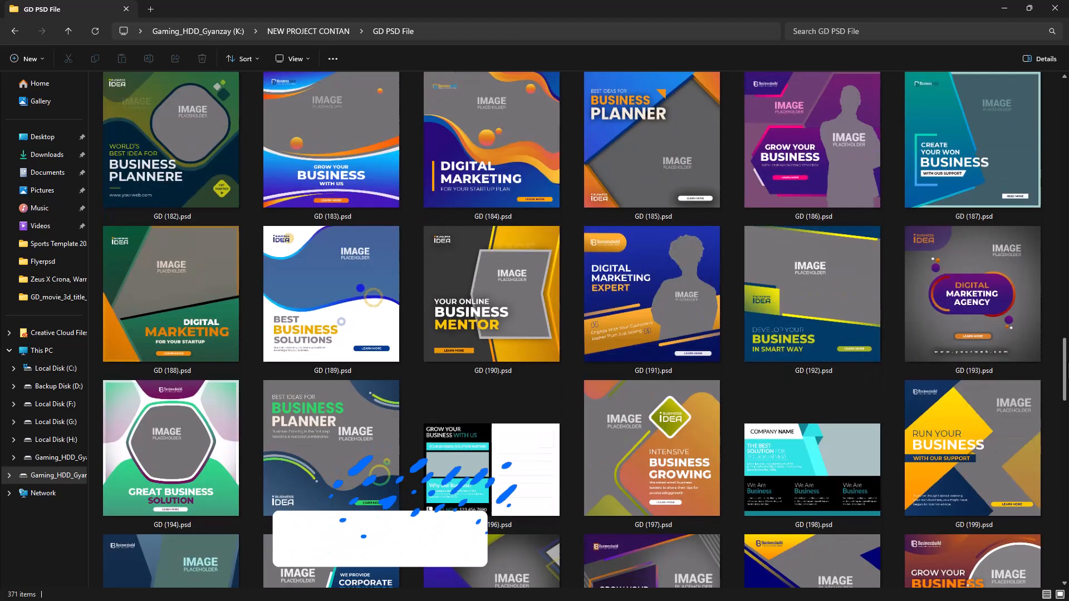
scroll(571, 328, "down", 1)
scroll(387, 544, "down", 2)
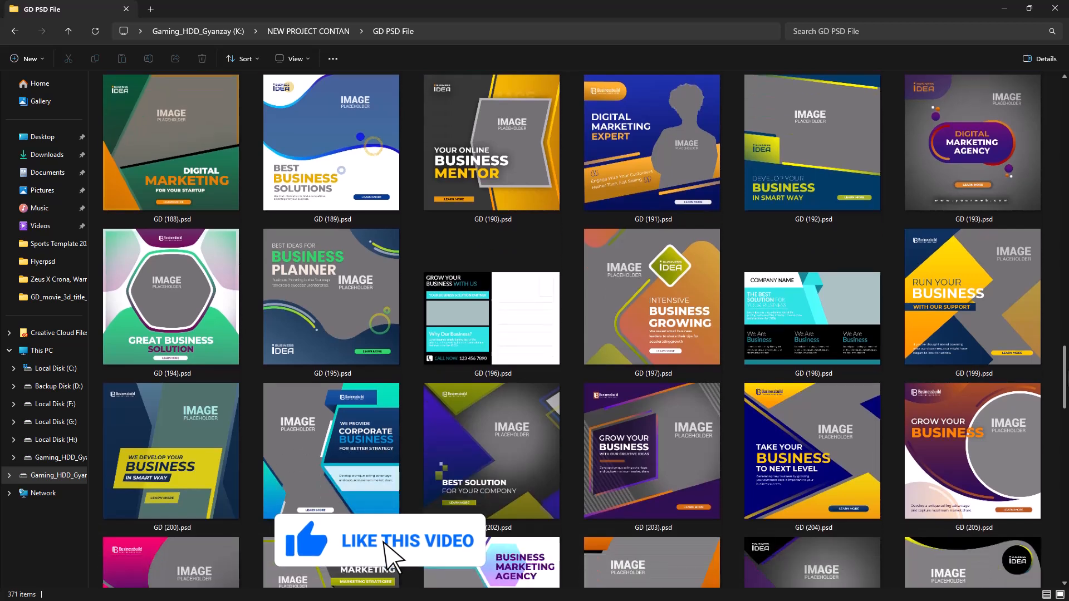
scroll(417, 593, "down", 4)
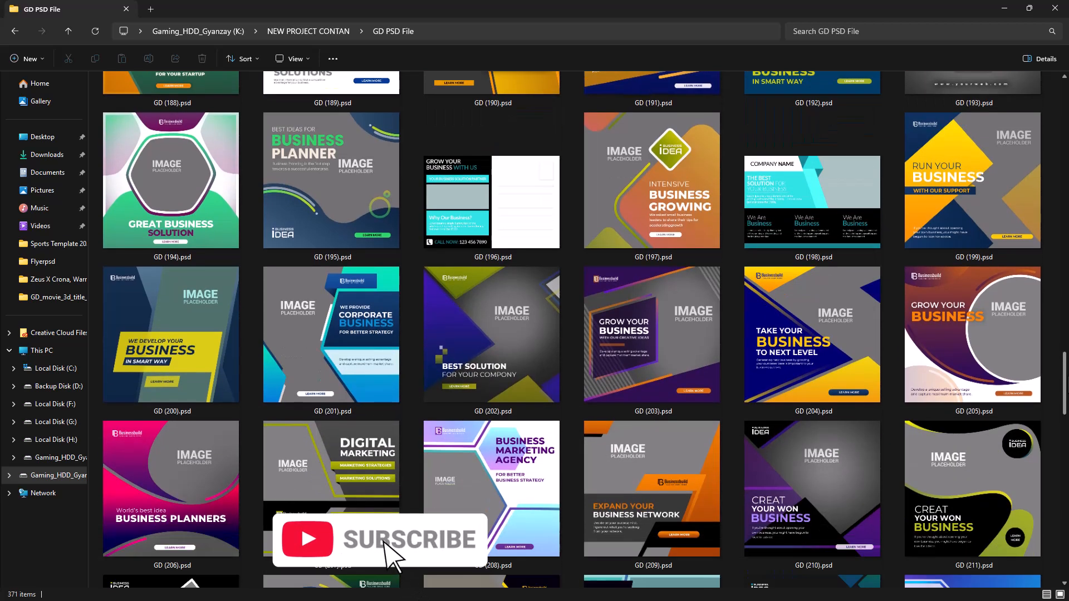
scroll(426, 593, "down", 2)
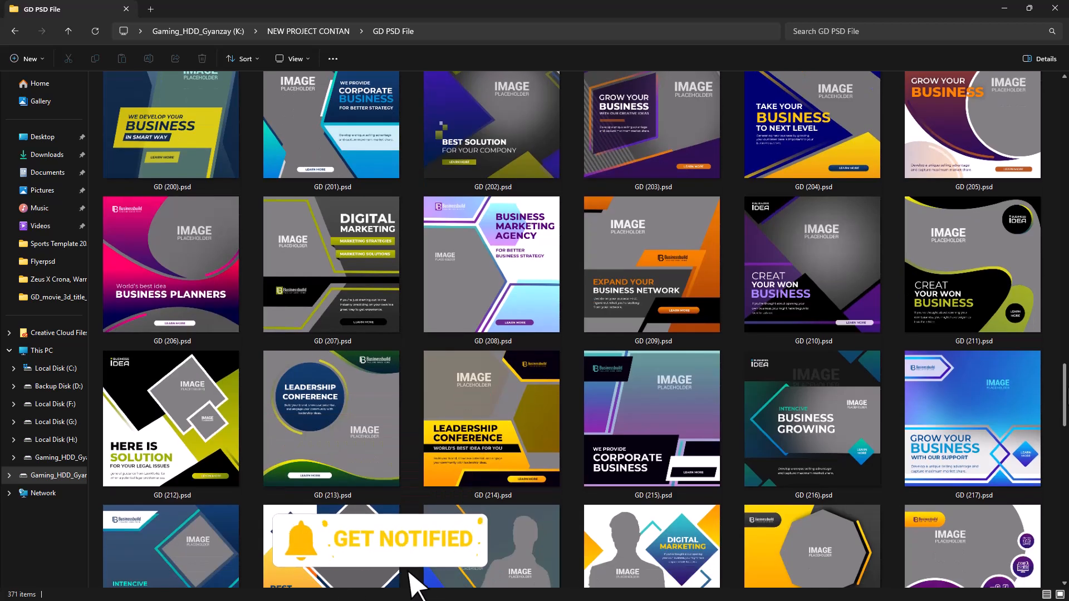
scroll(425, 576, "down", 4)
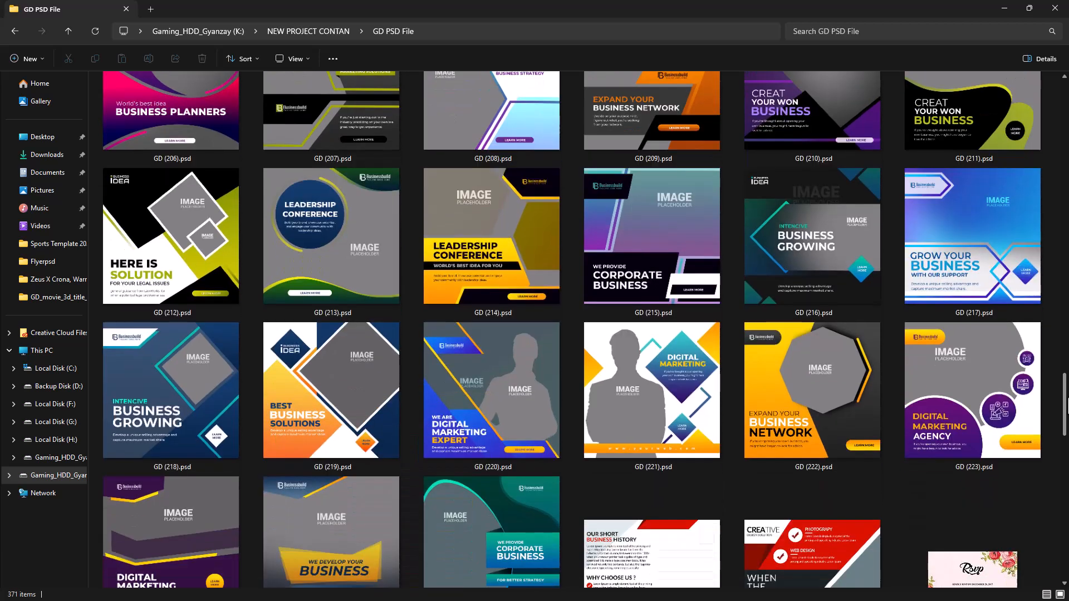
scroll(573, 328, "down", 2)
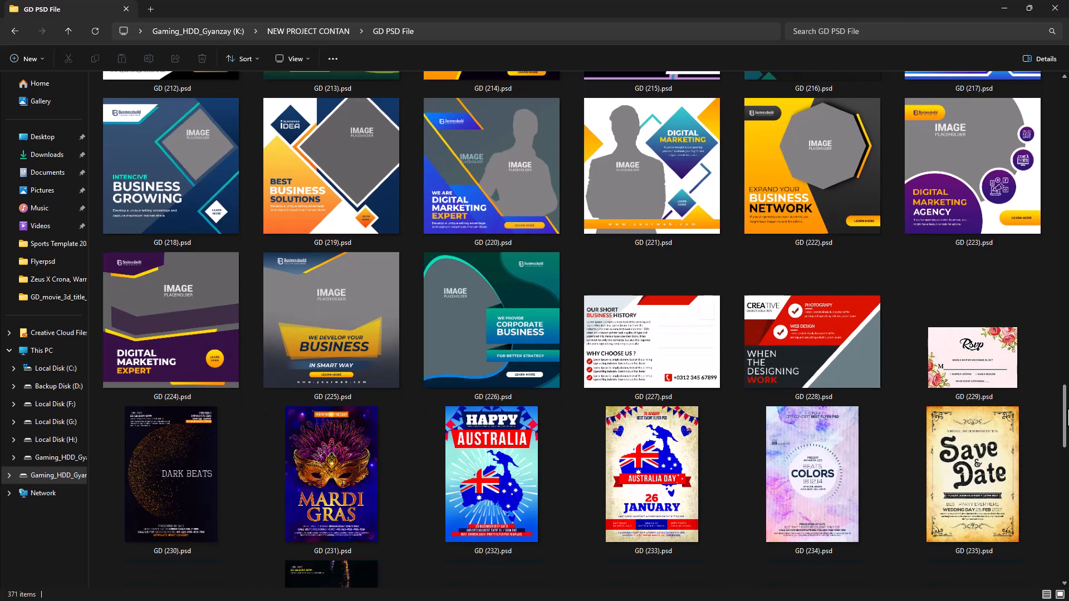
scroll(591, 392, "down", 4)
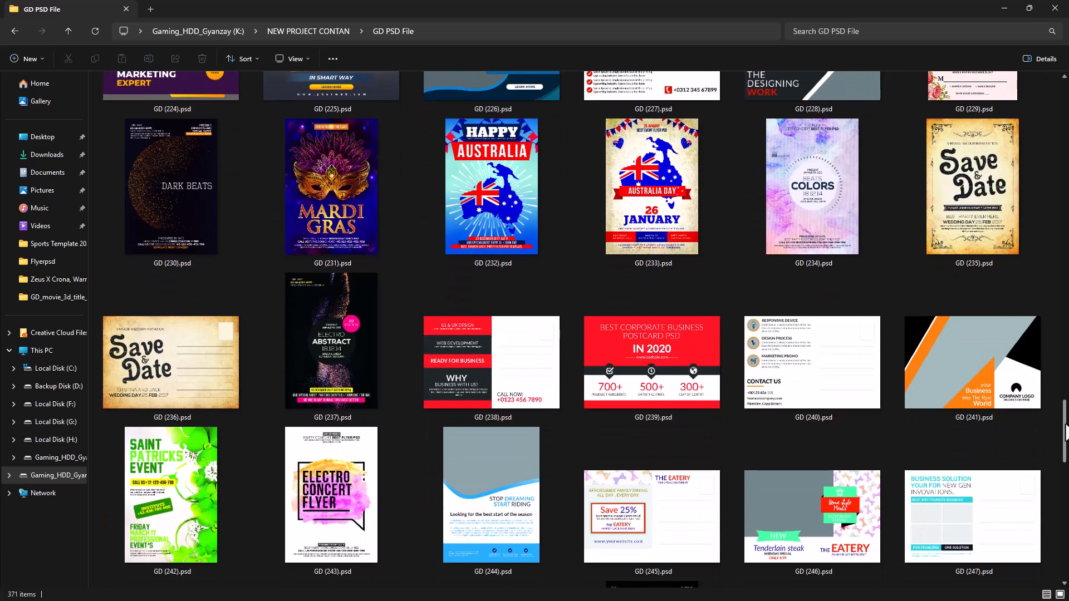
left_click_drag(1066, 431, 1065, 584)
Find the blue digital marketing expert template GD (220).psd in the folder and open it in Photoshop.
scroll(853, 408, "up", 14)
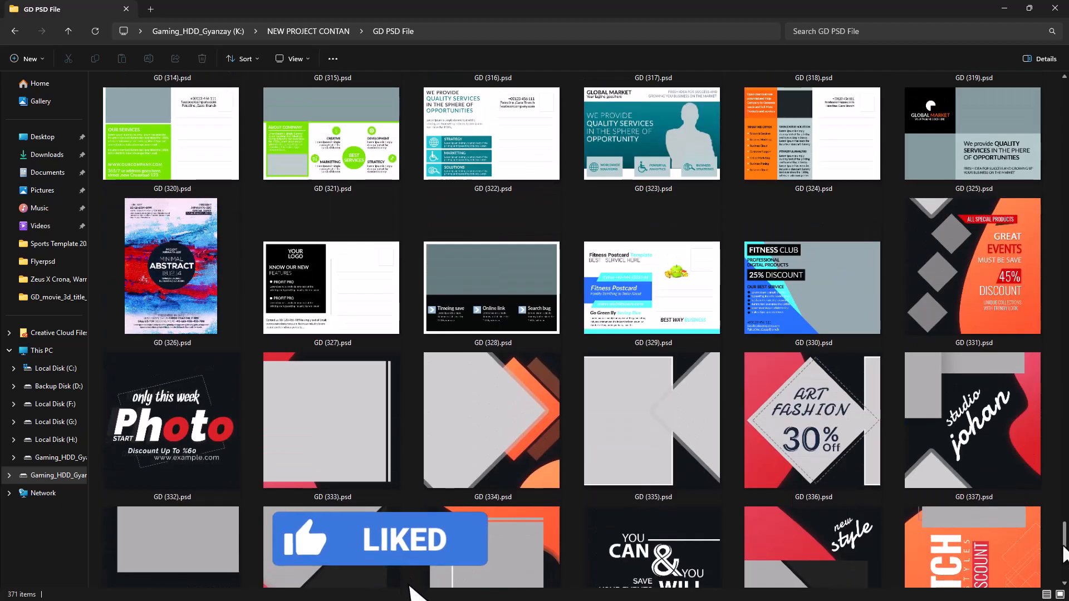
scroll(853, 408, "up", 20)
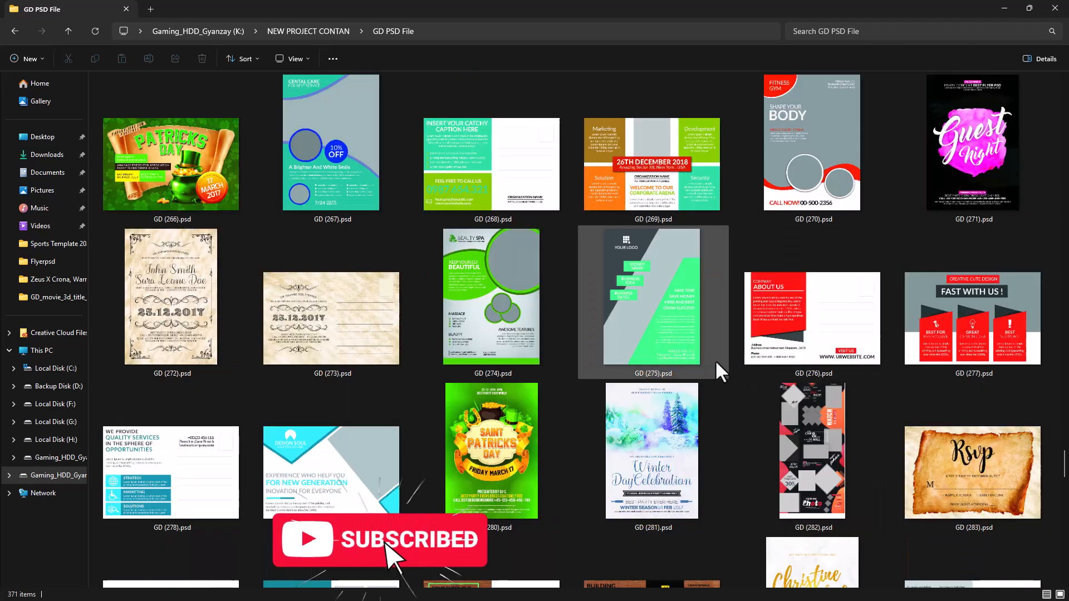
scroll(720, 356, "up", 10)
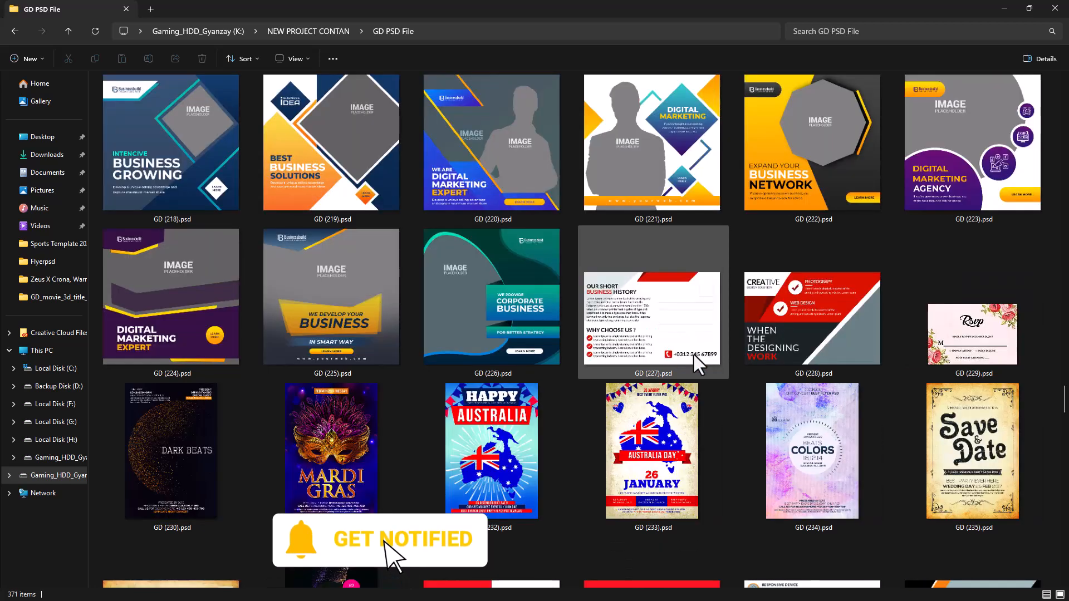
right_click(503, 131)
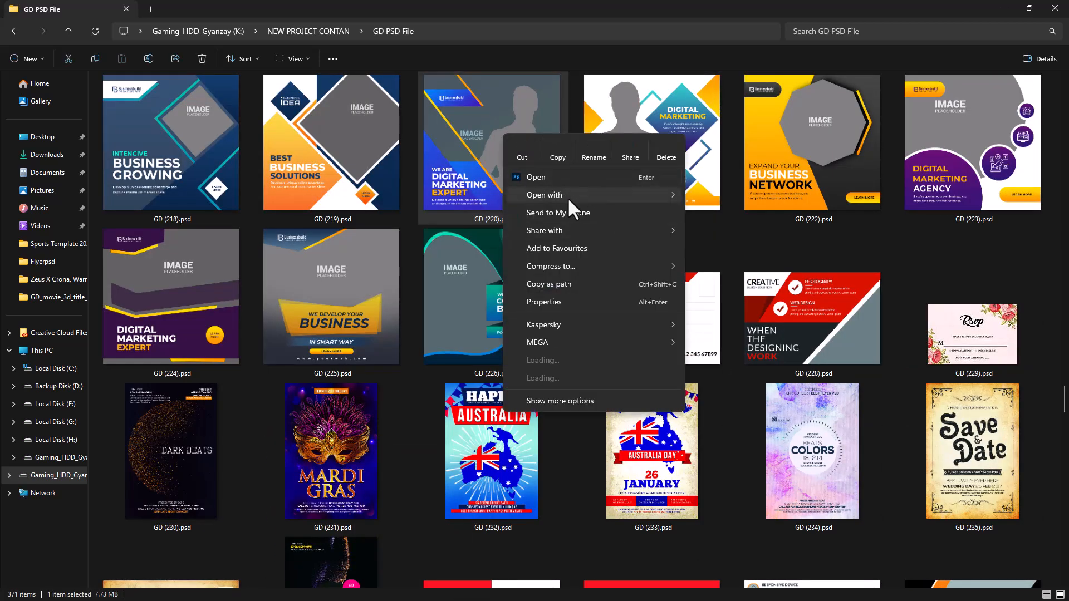
mouse_move(556, 196)
left_click(784, 217)
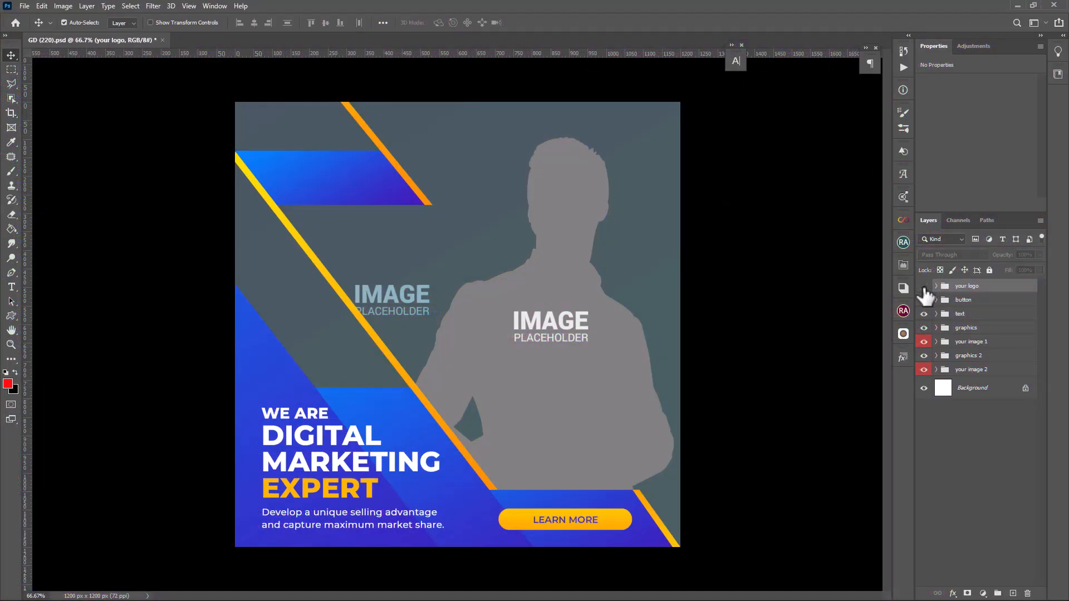
Hide and reshow the button and text groups one at a time to see which design elements each contains.
left_click(987, 302)
left_click(924, 300)
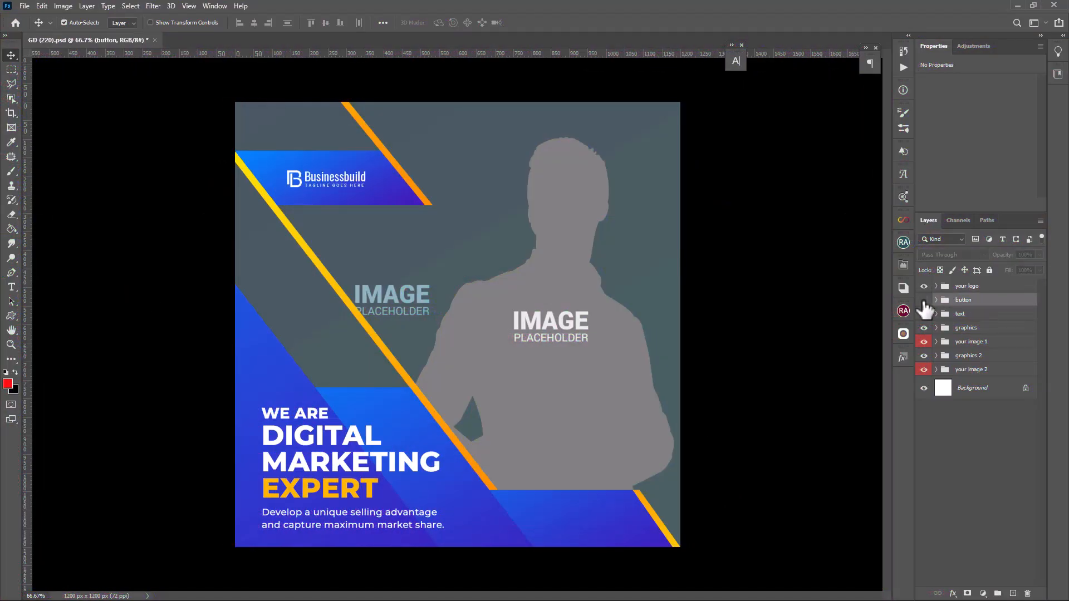
left_click(924, 301)
left_click(961, 316)
left_click(924, 314)
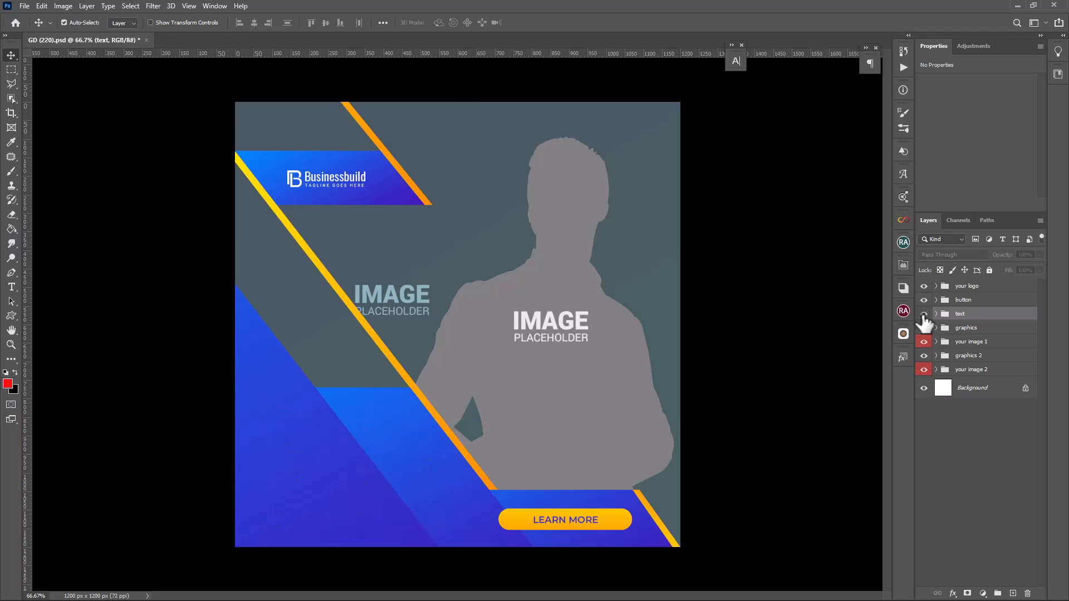
left_click(924, 314)
Check what the graphics and your image 1 groups contain by switching each one's visibility off and on.
left_click(929, 328)
left_click(924, 328)
left_click(924, 328)
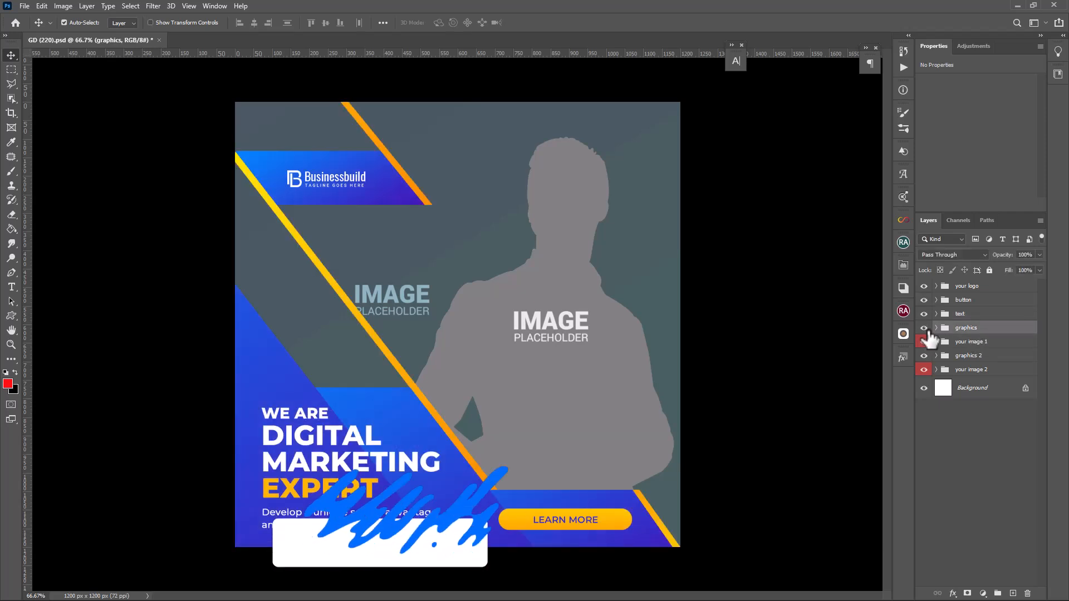
left_click(930, 342)
left_click(924, 342)
left_click(924, 342)
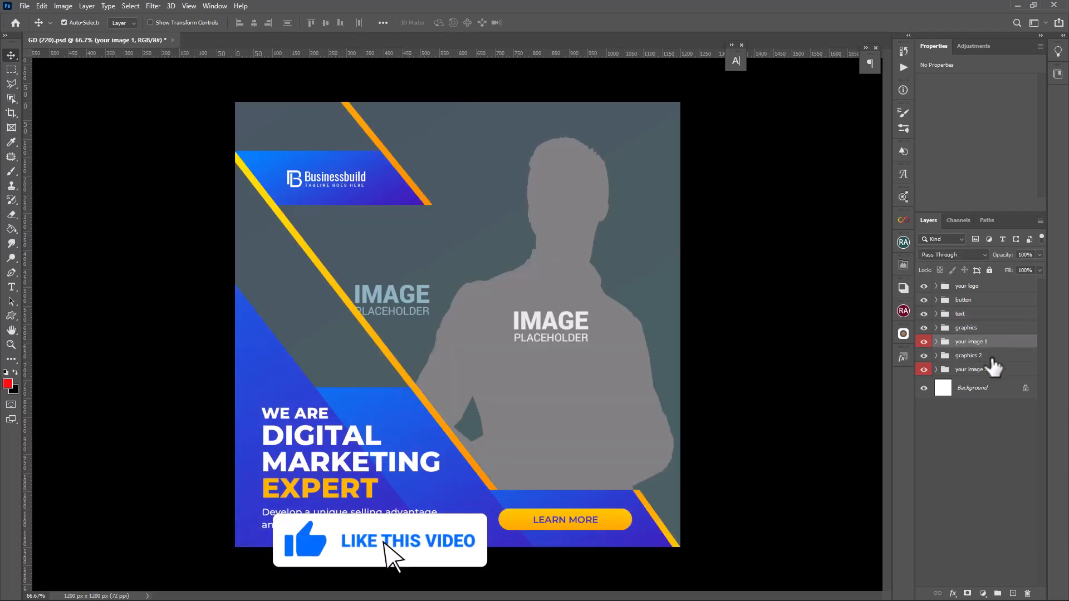
Toggle the visibility of the graphics 2 and your image 2 groups off and on to identify their artwork.
left_click(986, 357)
left_click(924, 355)
left_click(923, 356)
left_click(945, 371)
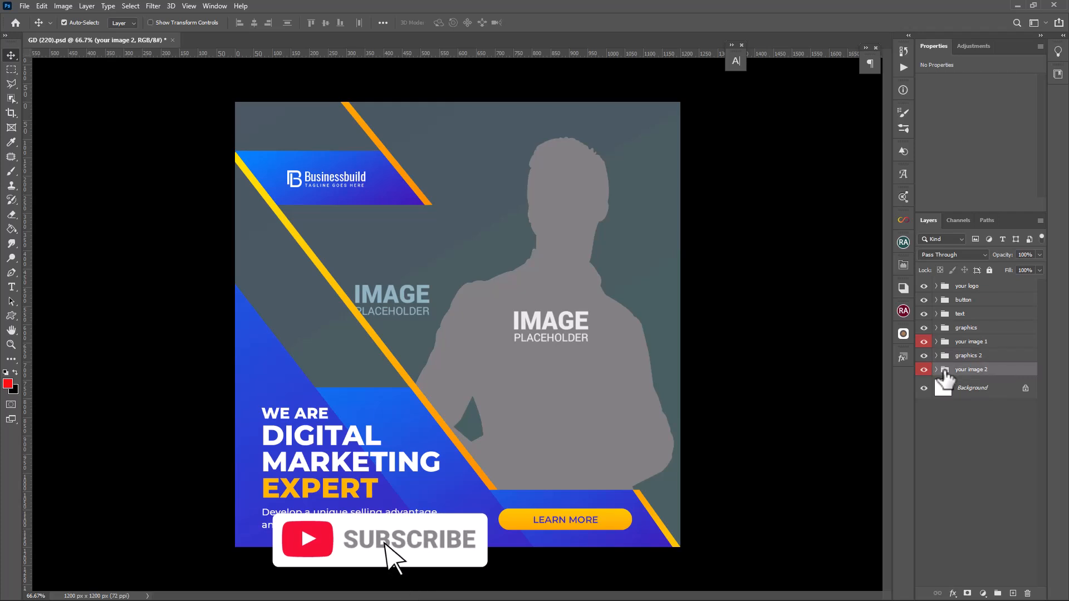
left_click(924, 369)
left_click(923, 369)
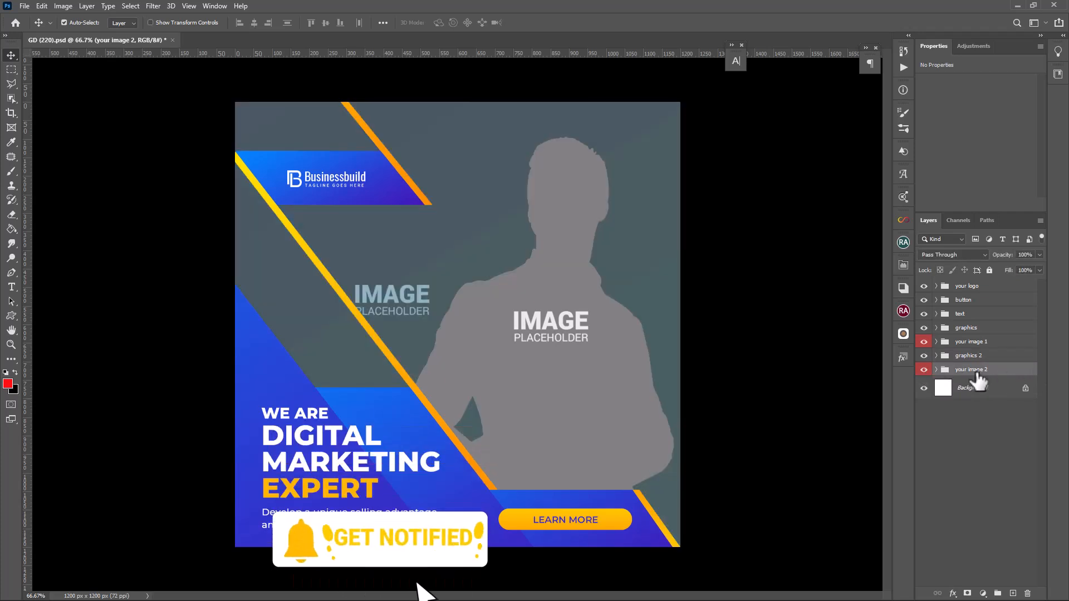
Recheck the your image 2 group by toggling its visibility, and expand it to inspect its contents.
left_click(987, 360)
left_click(924, 370)
left_click(924, 370)
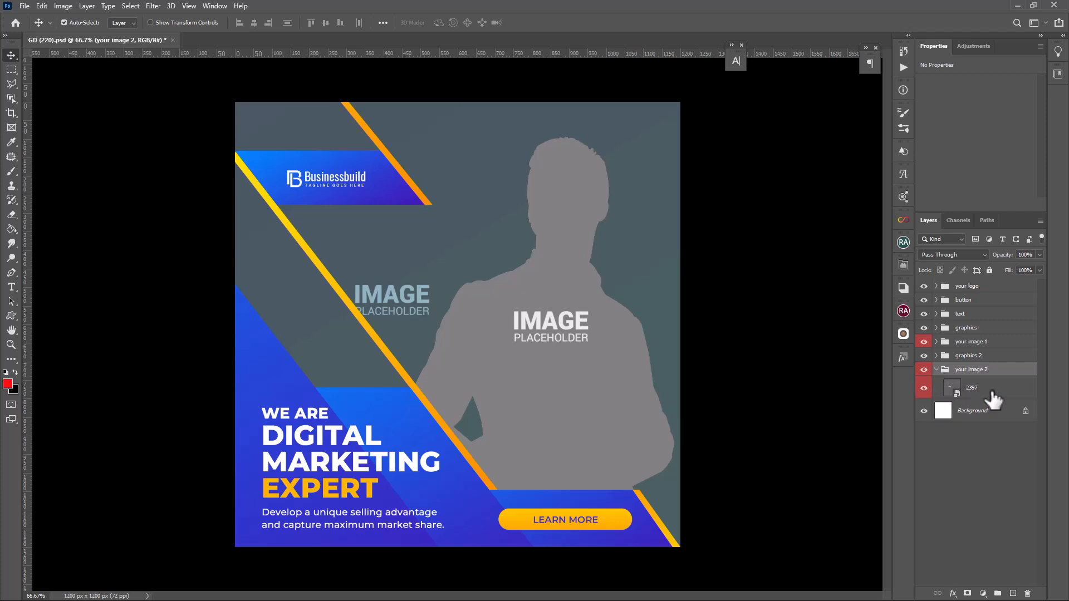
Place Image (94).jpg as an embedded image above layer 2397 and scale it to about 42% so it covers the canvas.
left_click(992, 393)
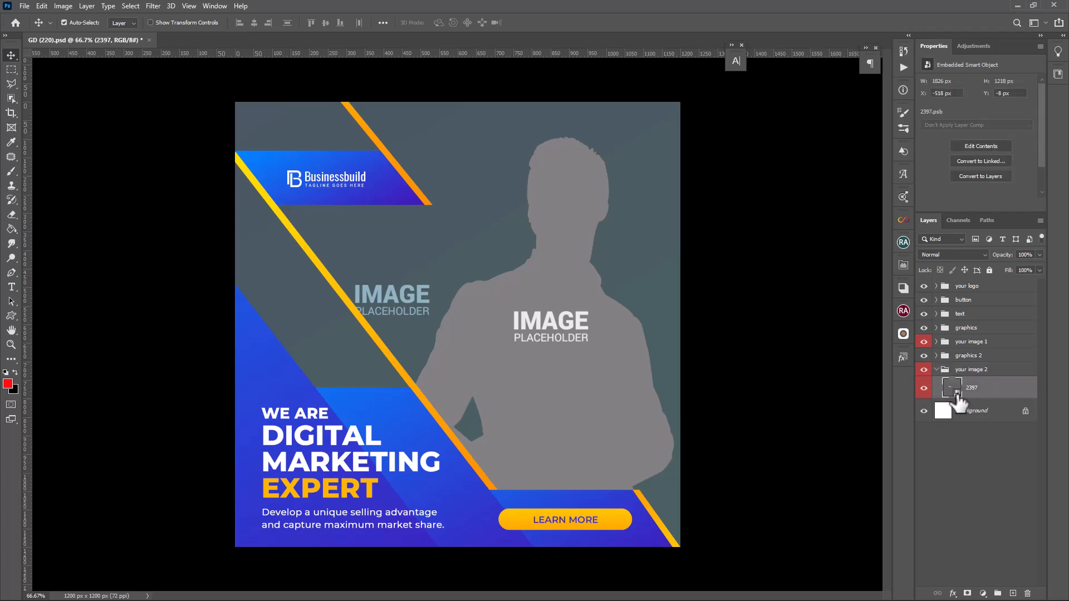
left_click(24, 6)
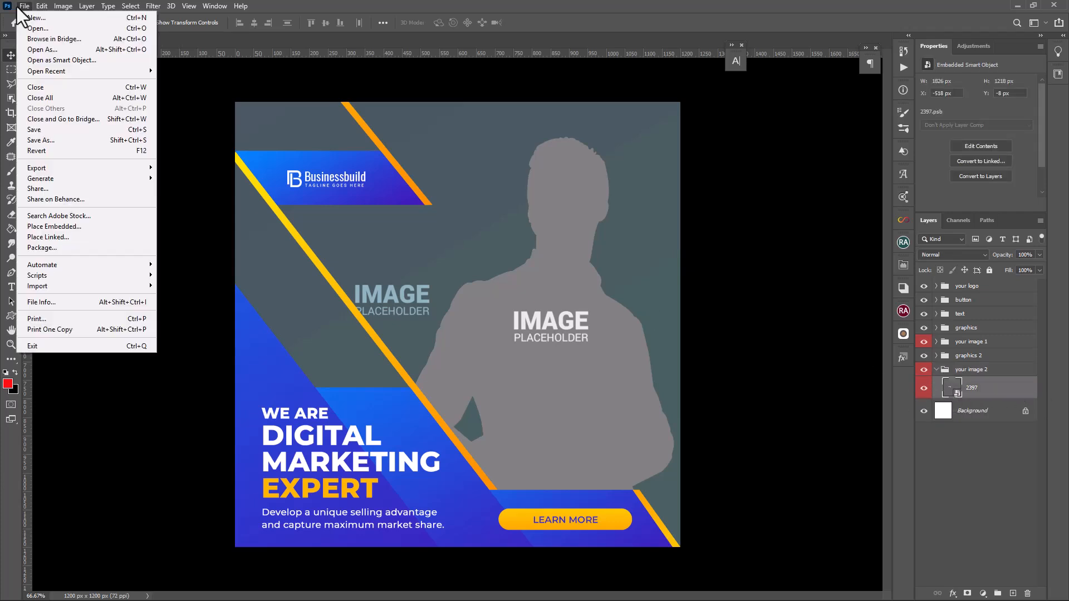
left_click(95, 229)
left_click(737, 488)
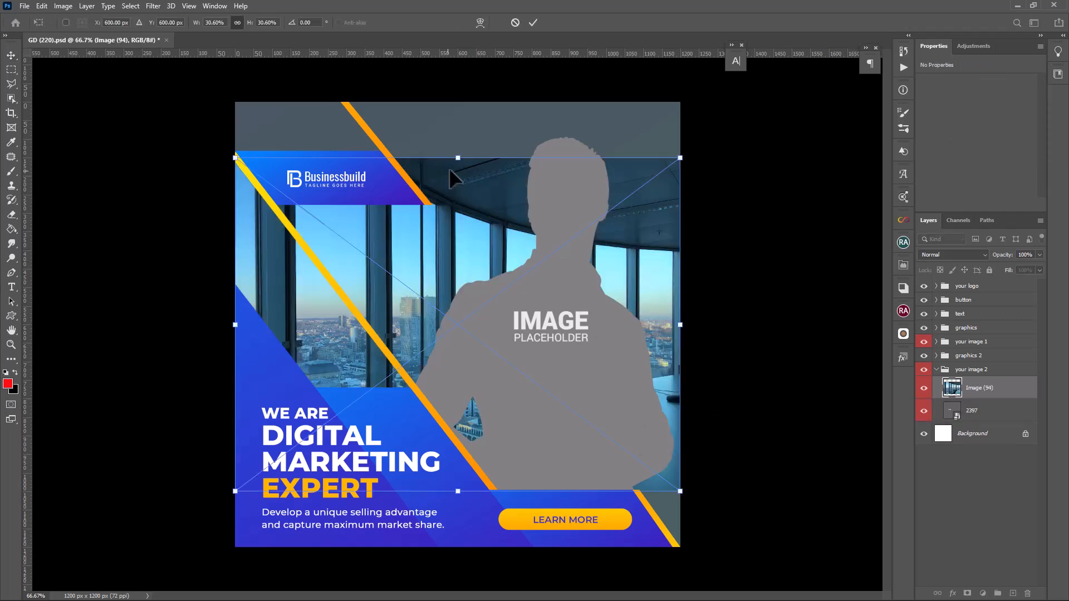
left_click_drag(456, 159, 457, 91)
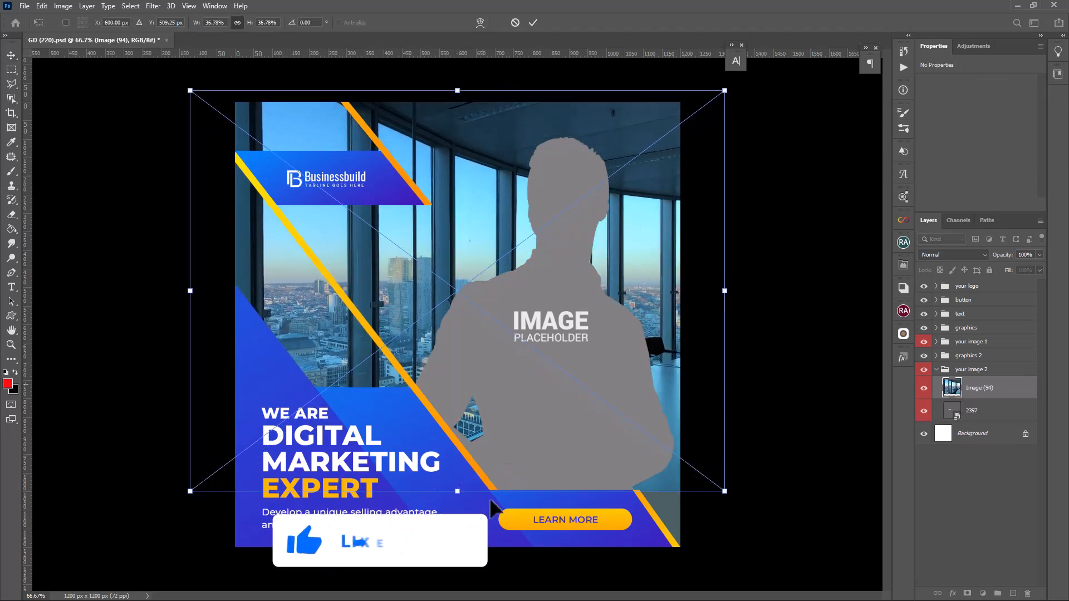
left_click_drag(457, 491, 457, 550)
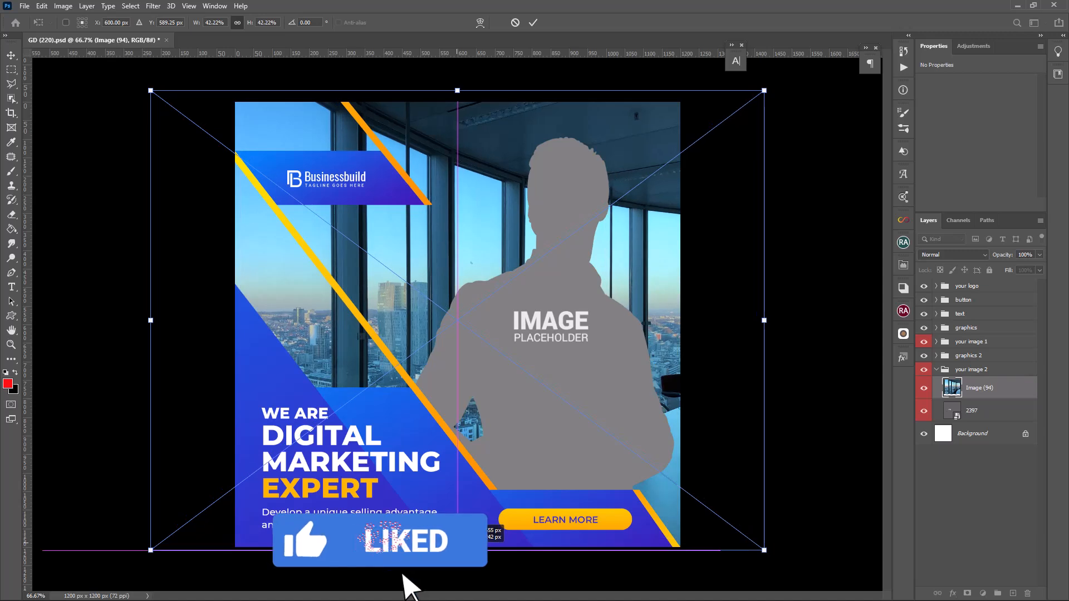
key("Return")
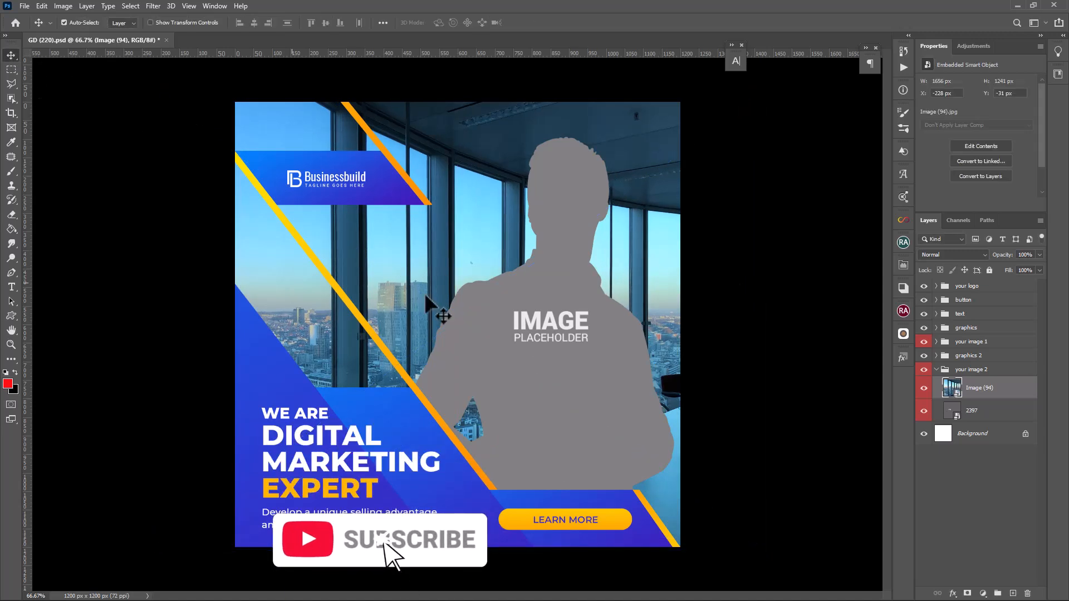
Hide placeholder layer 2397 and set the opacity of the Image (94) layer to 60%.
left_click(1039, 255)
left_click_drag(1040, 267, 1008, 266)
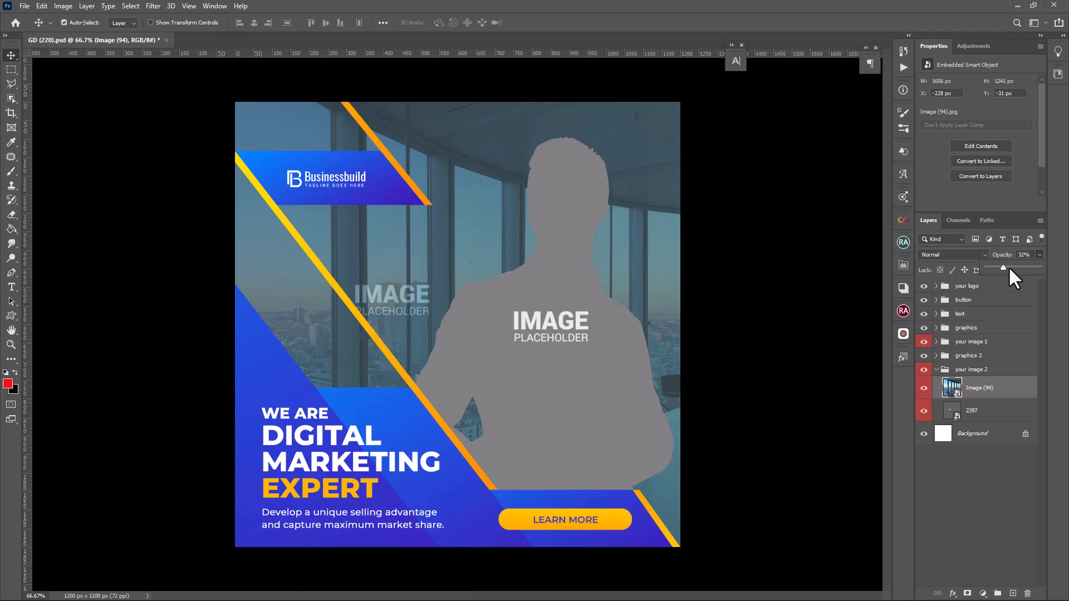
left_click(924, 412)
left_click(980, 415)
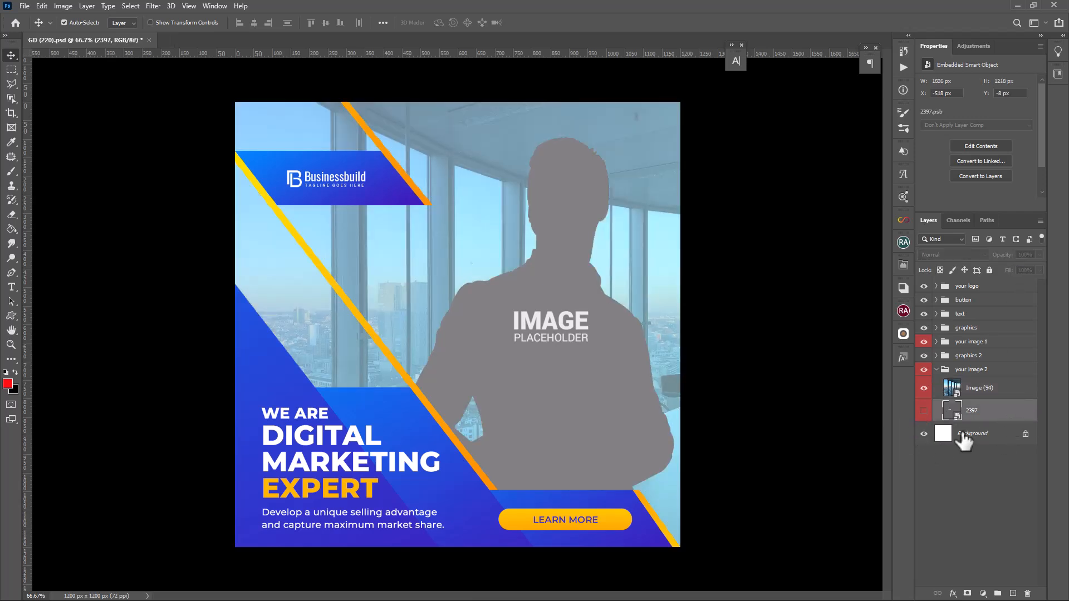
left_click(1008, 392)
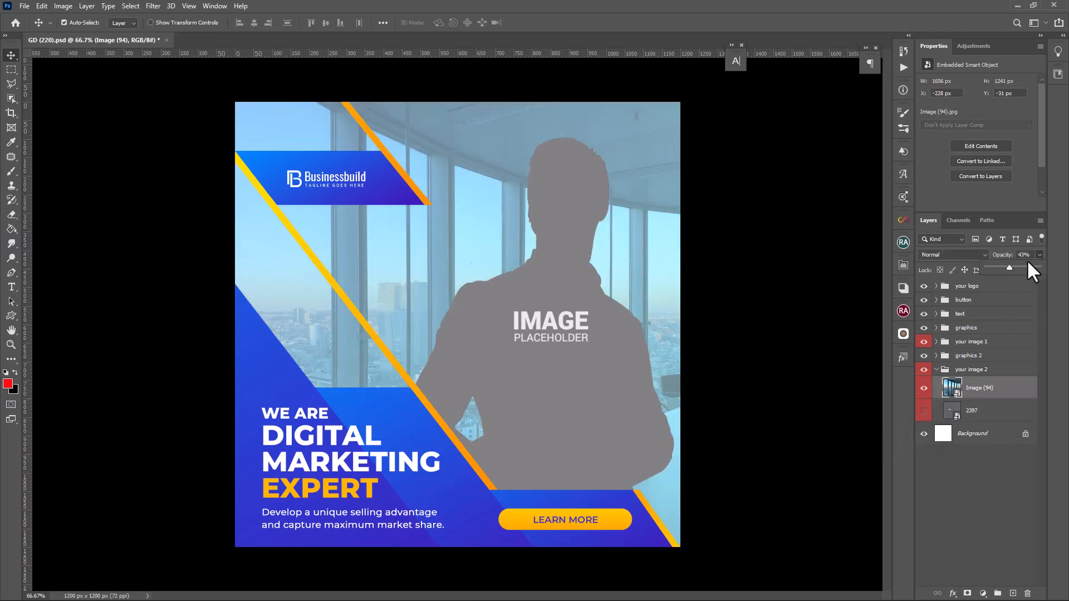
left_click_drag(1016, 267, 1017, 268)
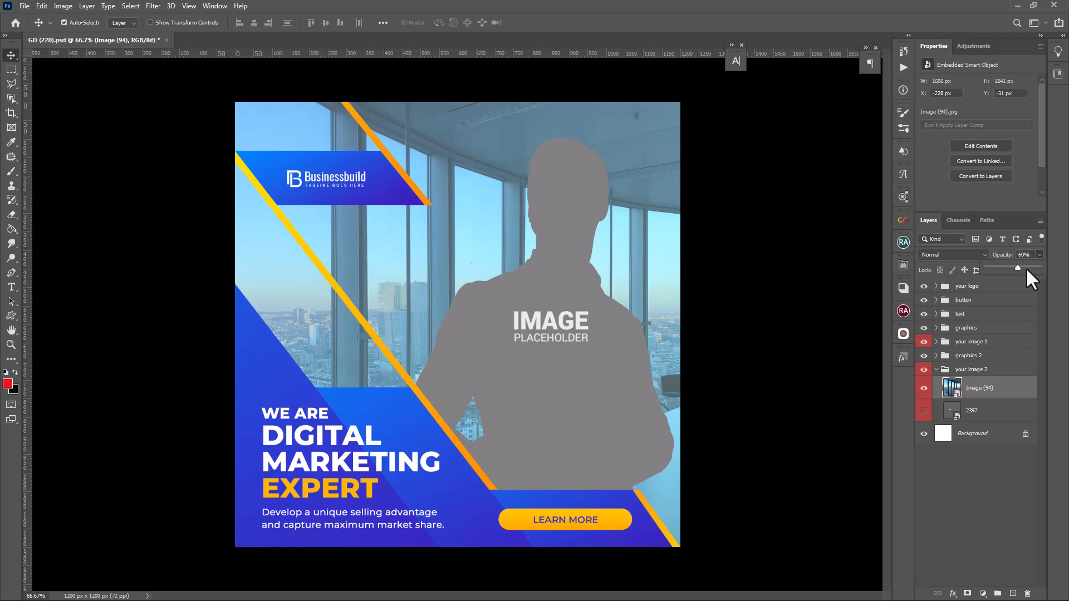
Delete the change your image placeholder from the your image 1 group and place Image (10).jpg as an embedded image.
left_click(994, 370)
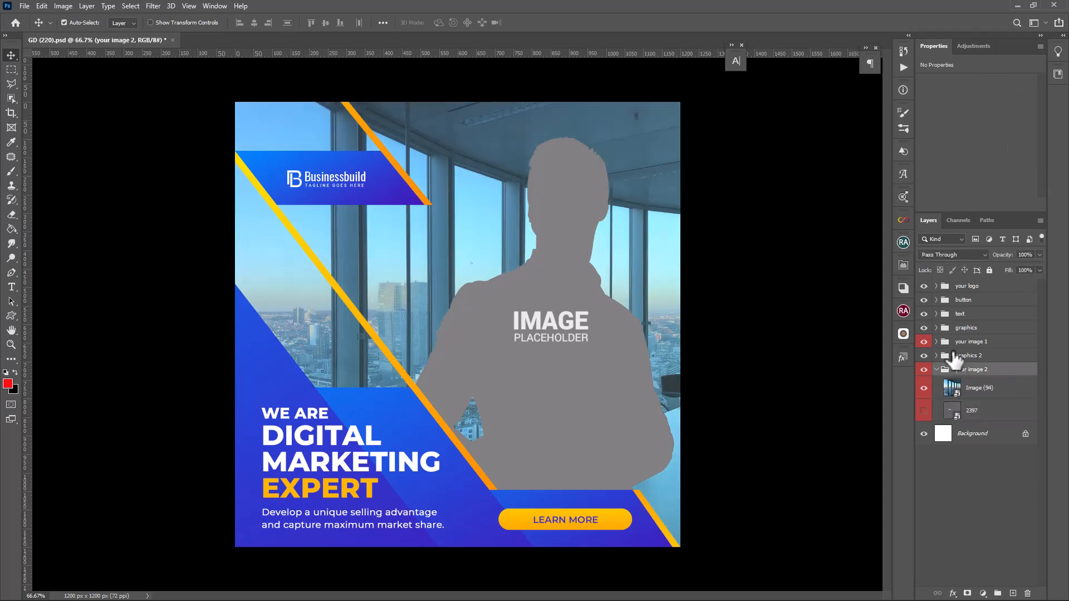
left_click(997, 342)
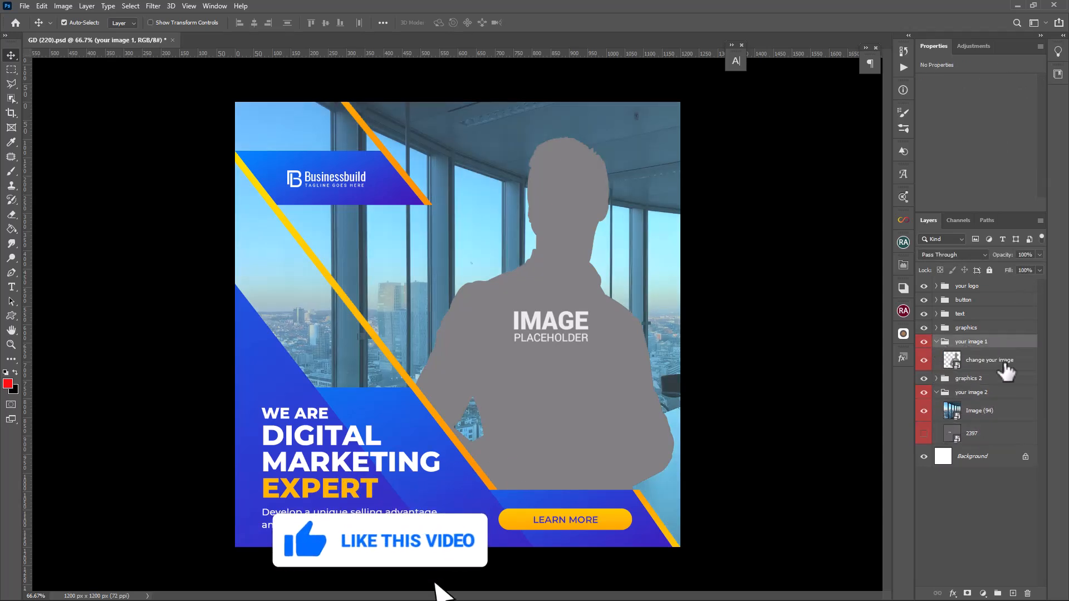
left_click(1006, 367)
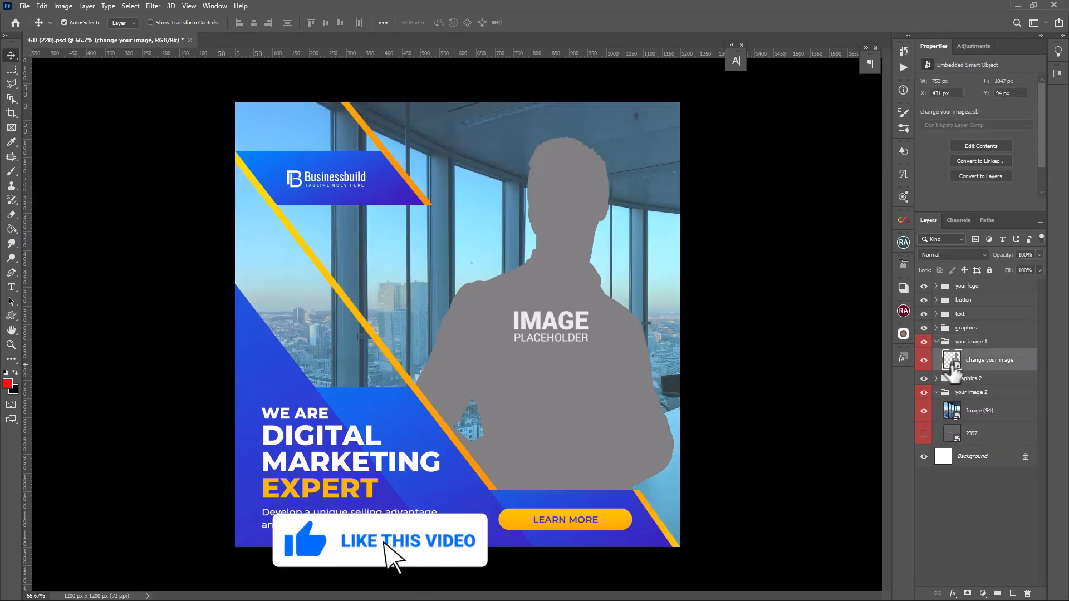
left_click(25, 7)
left_click(69, 210)
left_click(734, 487)
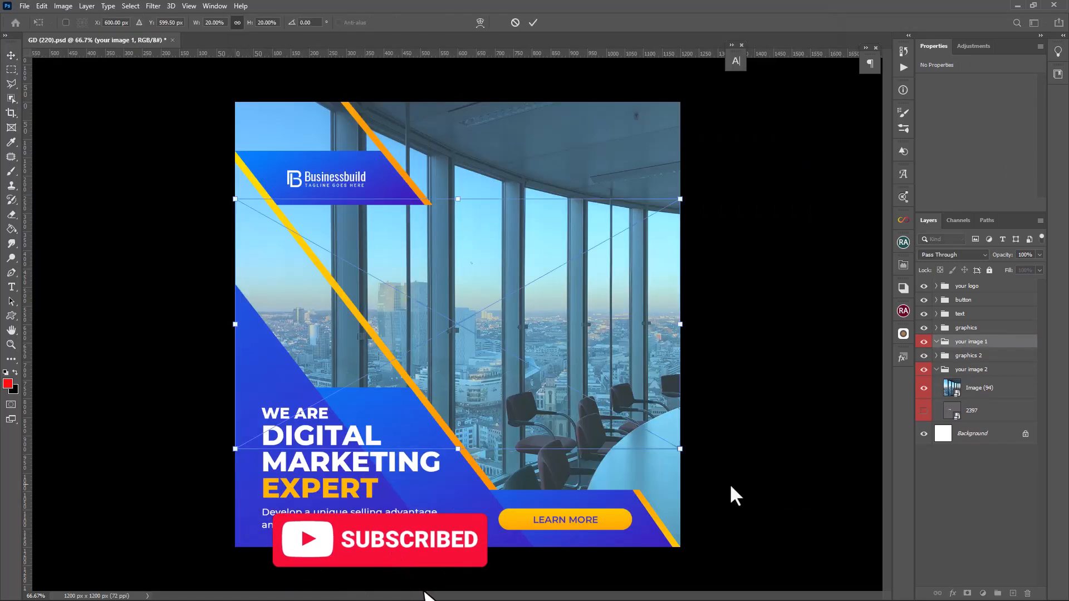
Enlarge Image (10) to about 35% and position it so the businessman fills the placeholder's former spot from the canvas's upper edge.
left_click_drag(680, 324, 827, 336)
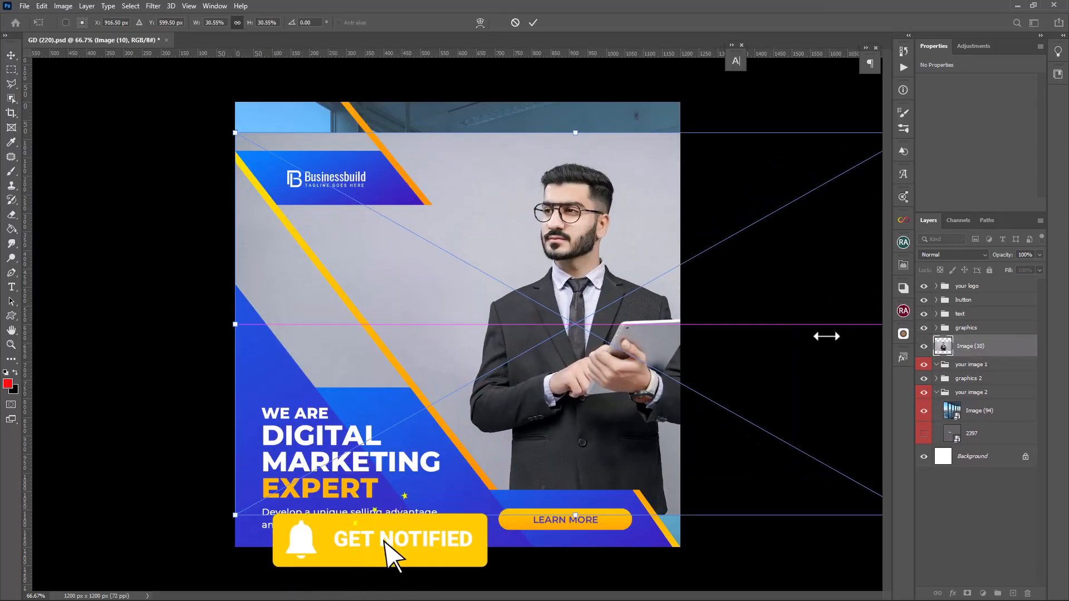
left_click_drag(719, 345, 690, 367)
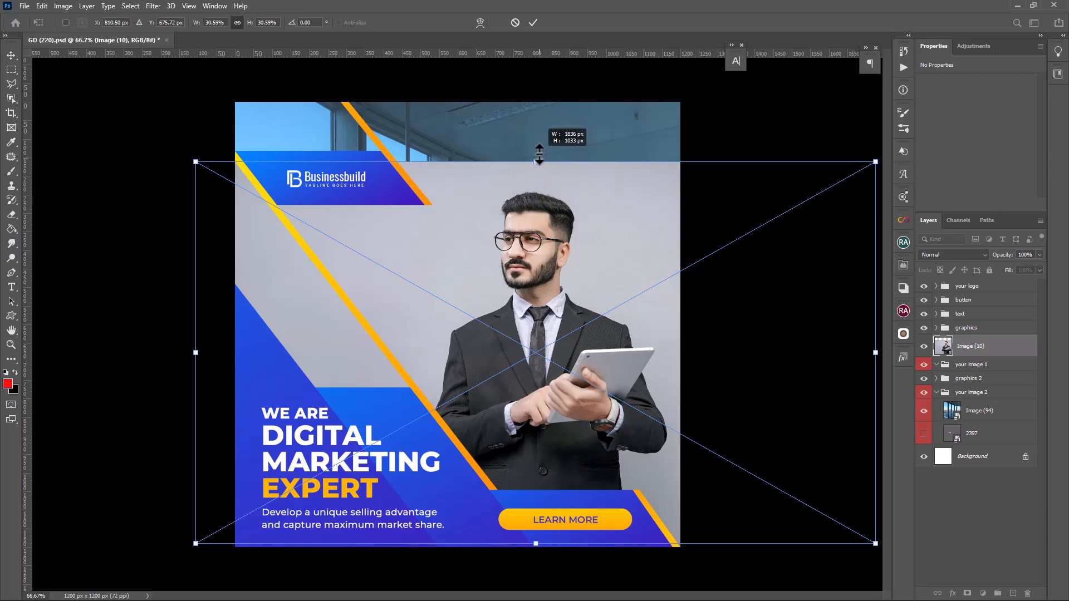
left_click_drag(540, 155, 540, 103)
left_click_drag(557, 224, 544, 217)
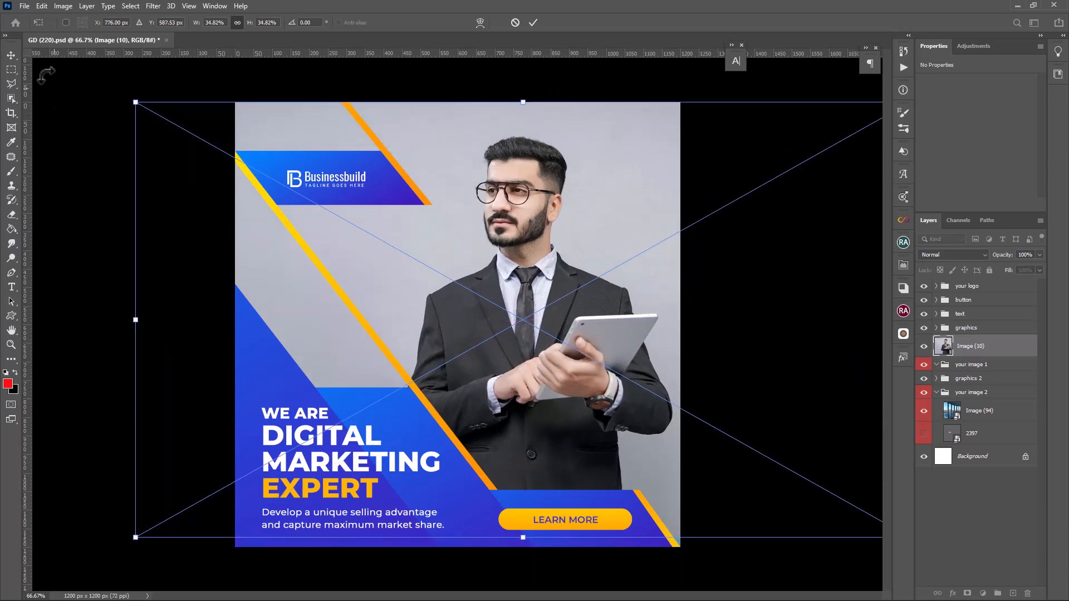
key("Return")
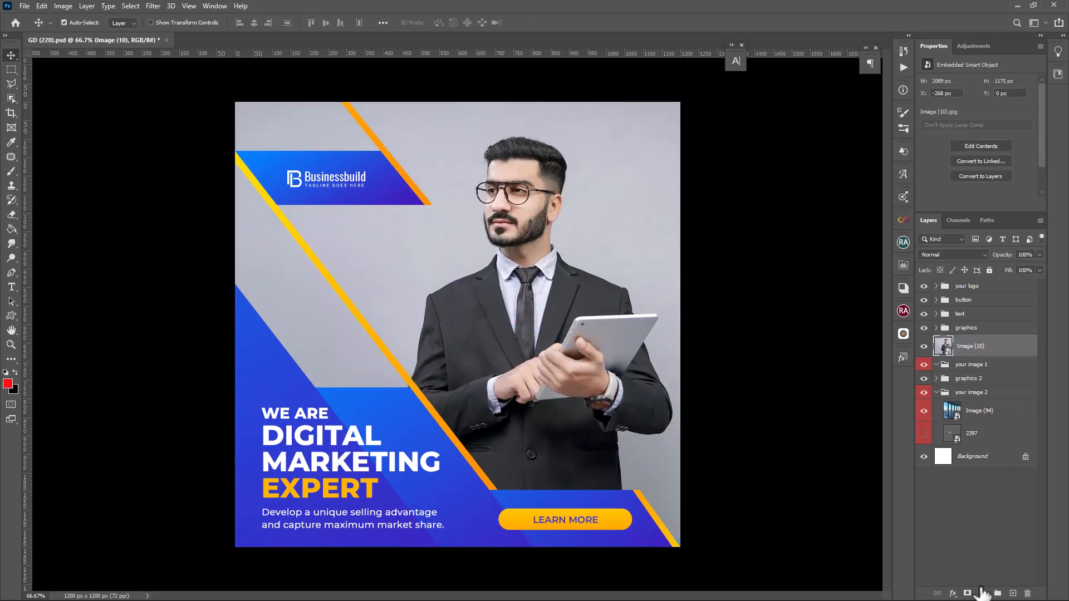
Select the subject of Image (10) and mask out the grey backdrop with a layer mask.
left_click(130, 6)
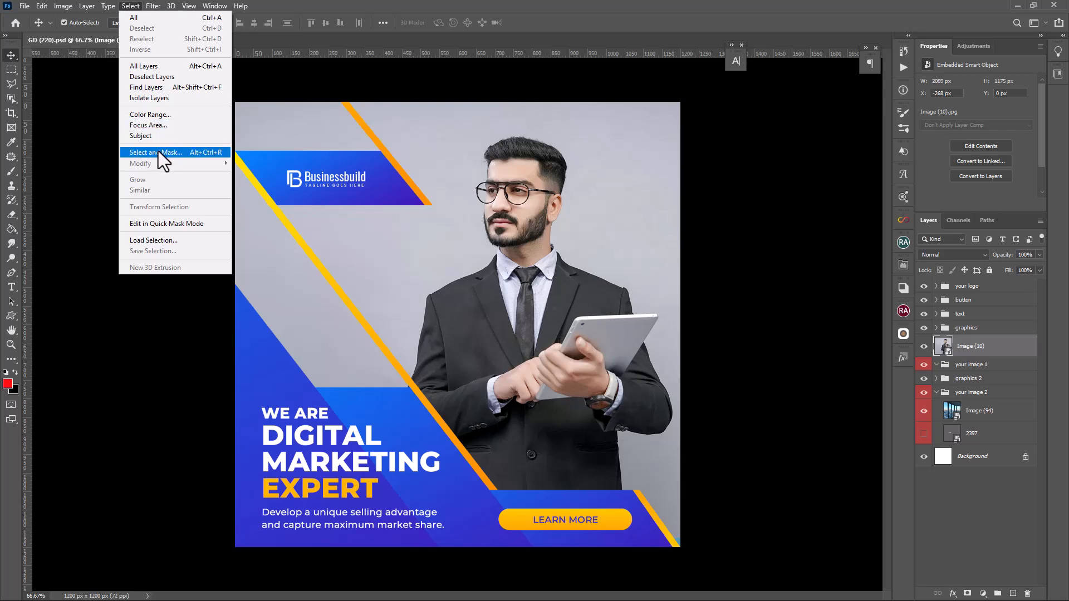
left_click(156, 137)
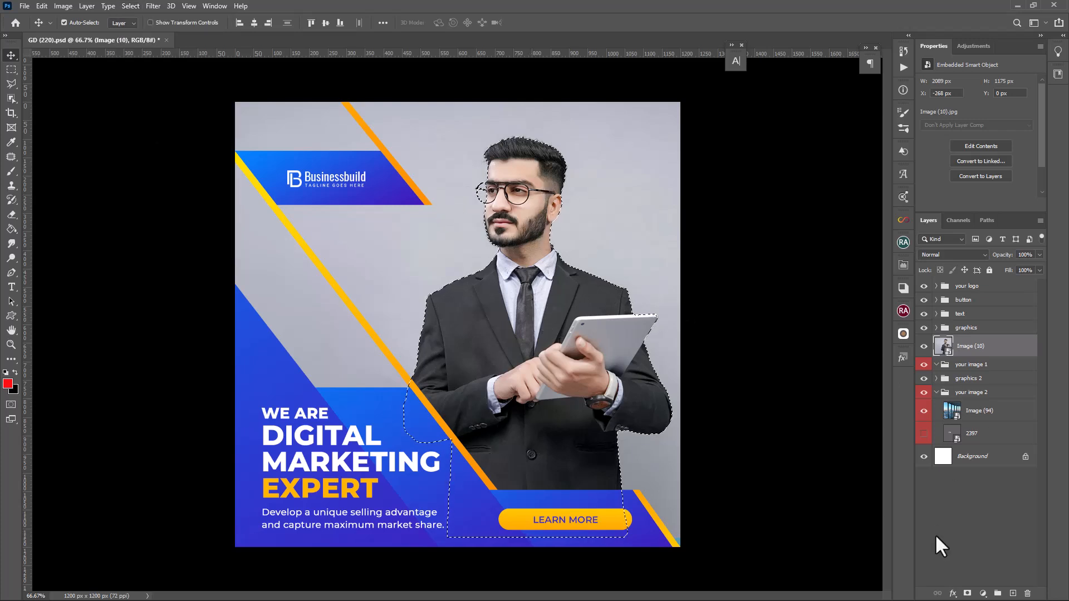
left_click(968, 594)
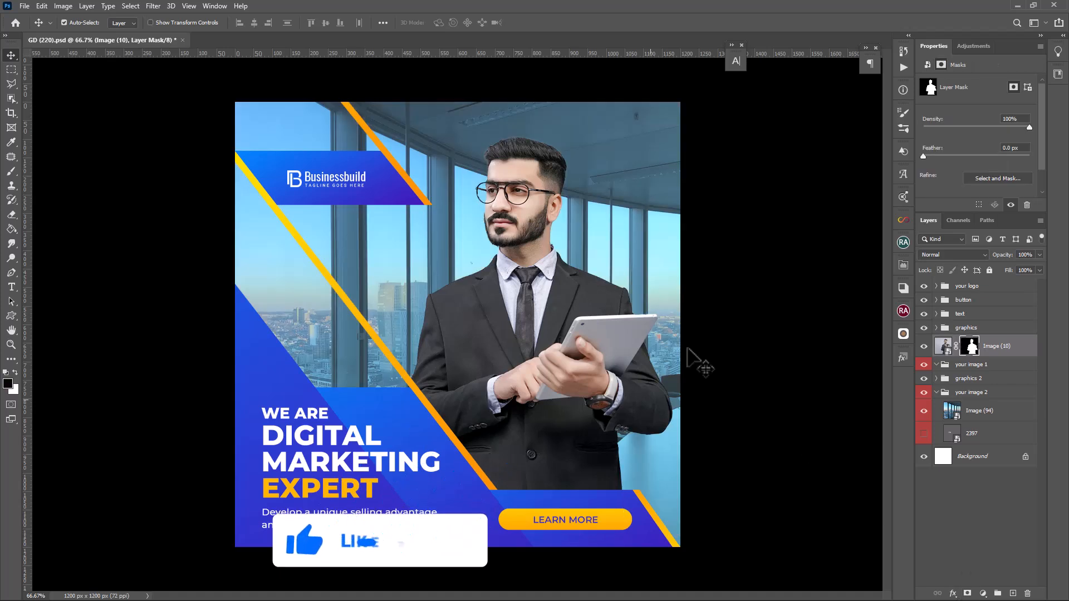
Apply a Levels adjustment to Image (10) with the black input level set to 18.
left_click(63, 6)
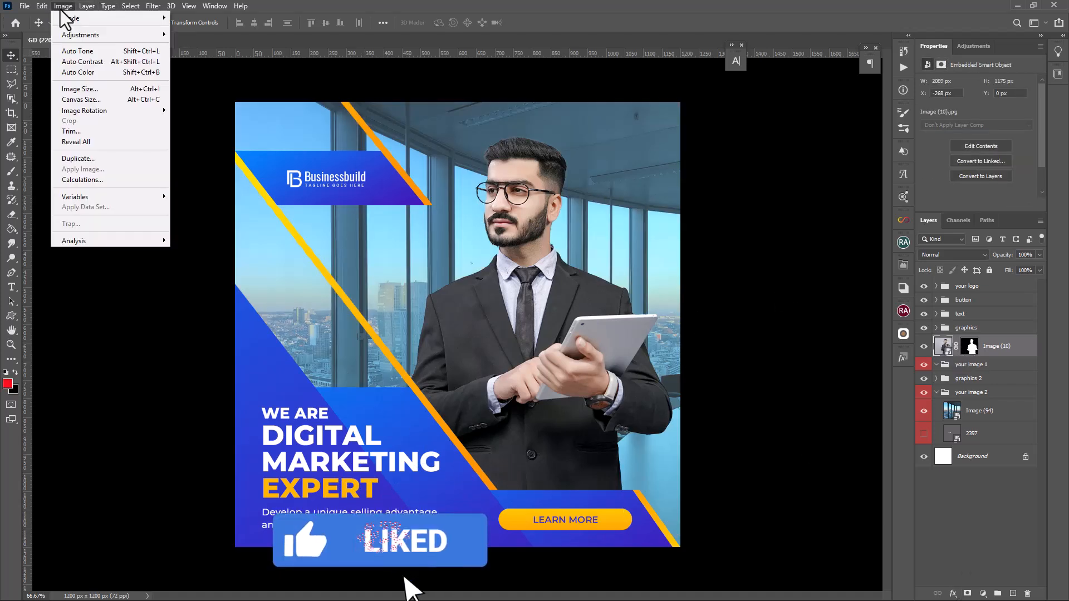
mouse_move(67, 31)
left_click(191, 43)
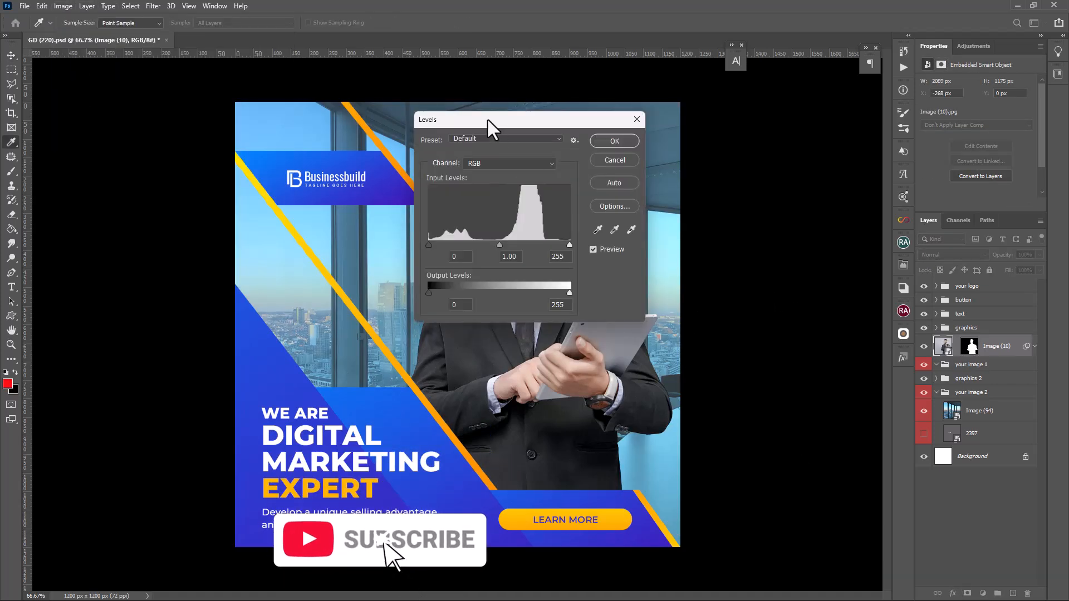
left_click_drag(488, 119, 800, 114)
left_click_drag(740, 238, 751, 238)
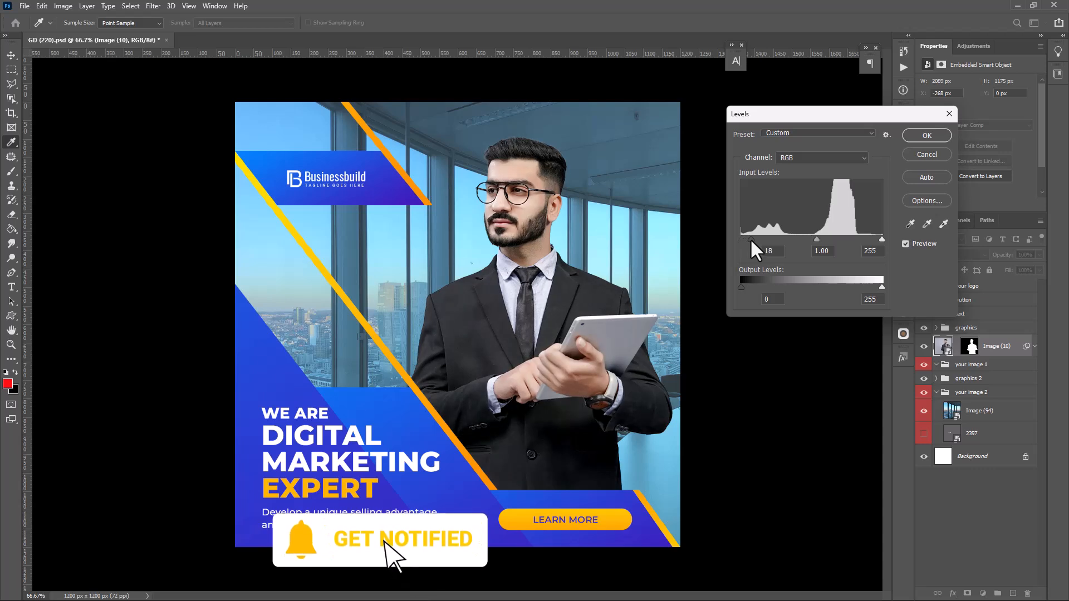
left_click(929, 137)
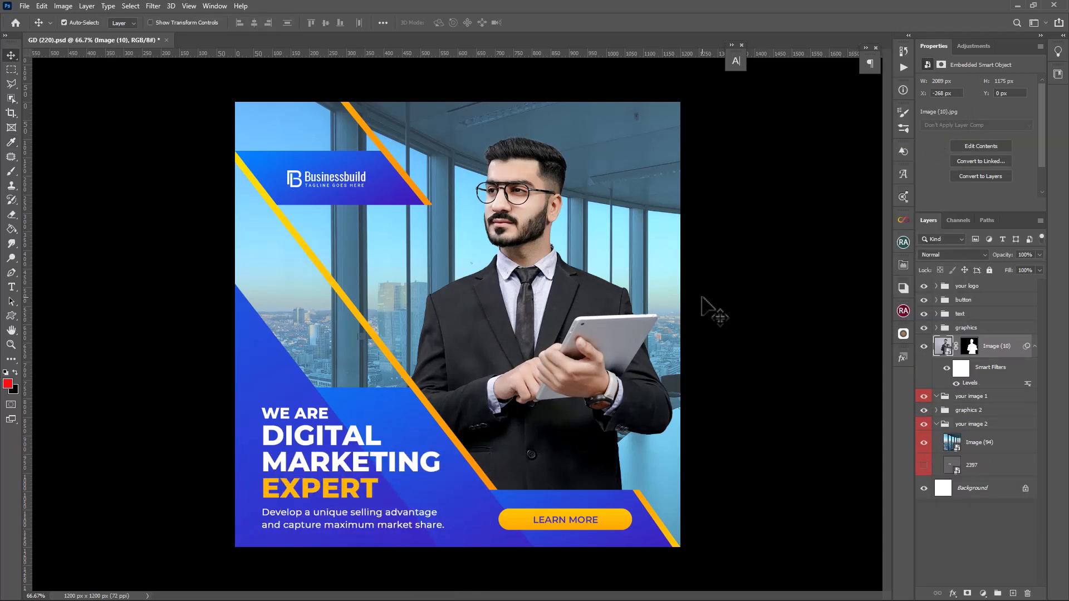
Expand the text group and open the description paragraph's text layer to check that it is editable.
left_click(1007, 314)
left_click(937, 313)
left_click(984, 334)
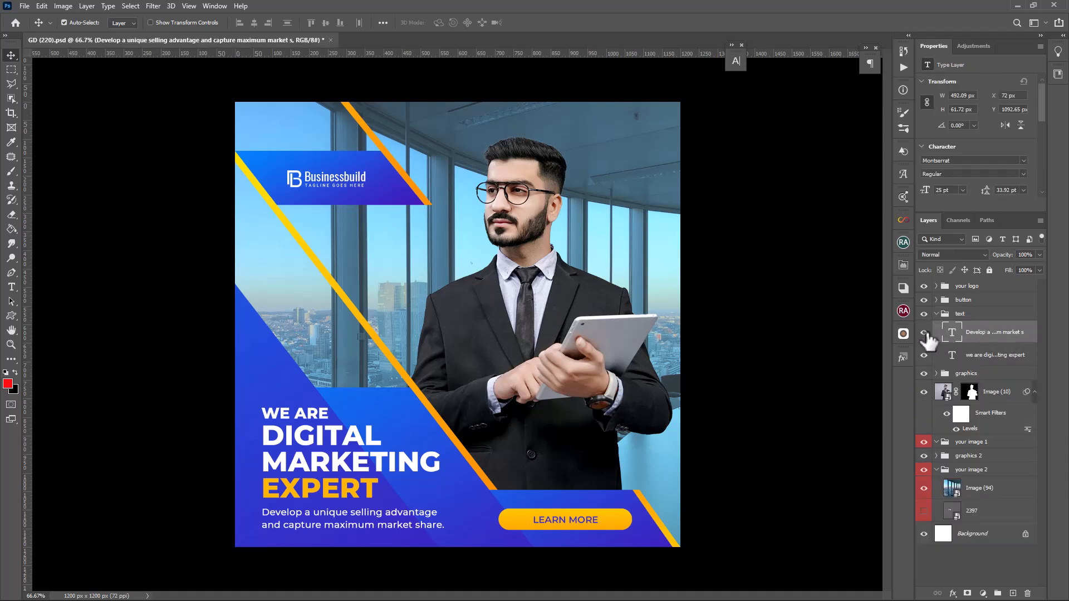
double_click(953, 333)
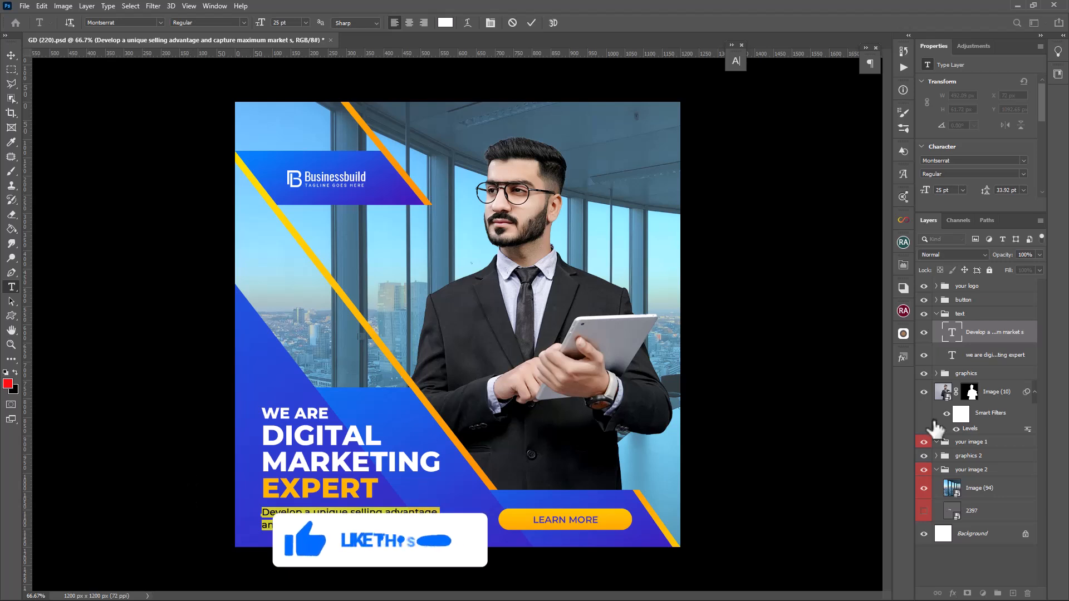
left_click(1020, 357)
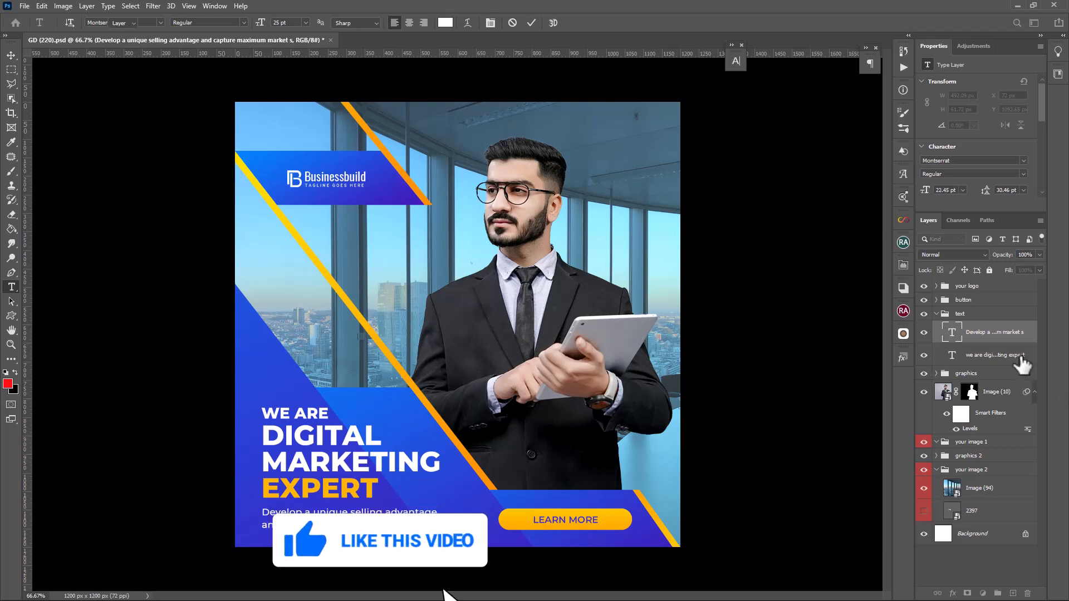
Replace the headline text with YOUR TEXT on two lines.
double_click(952, 355)
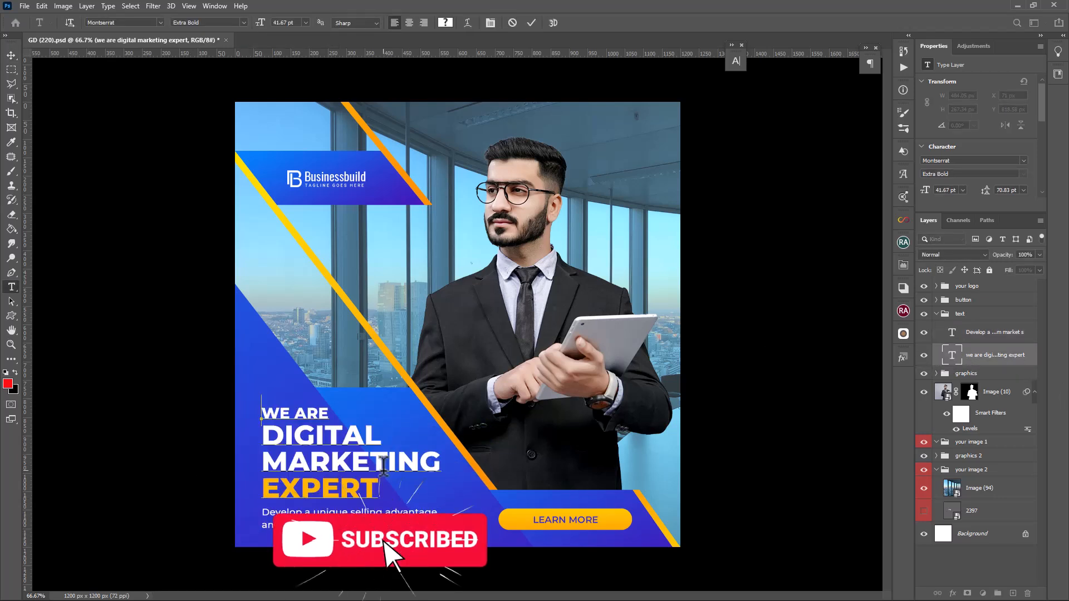
key("BackSpace")
type("YO")
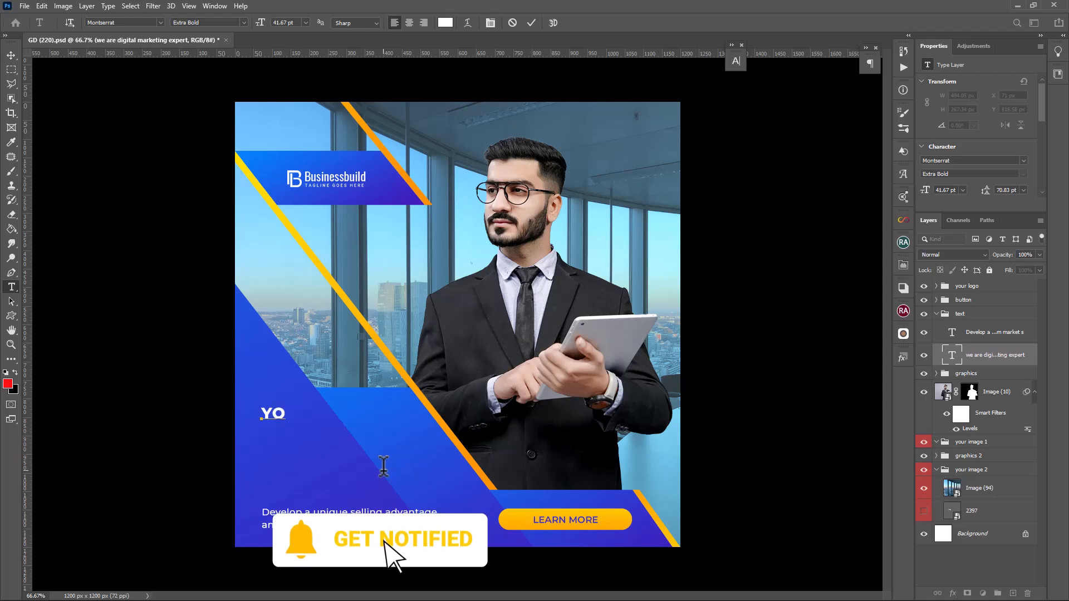
type("UR")
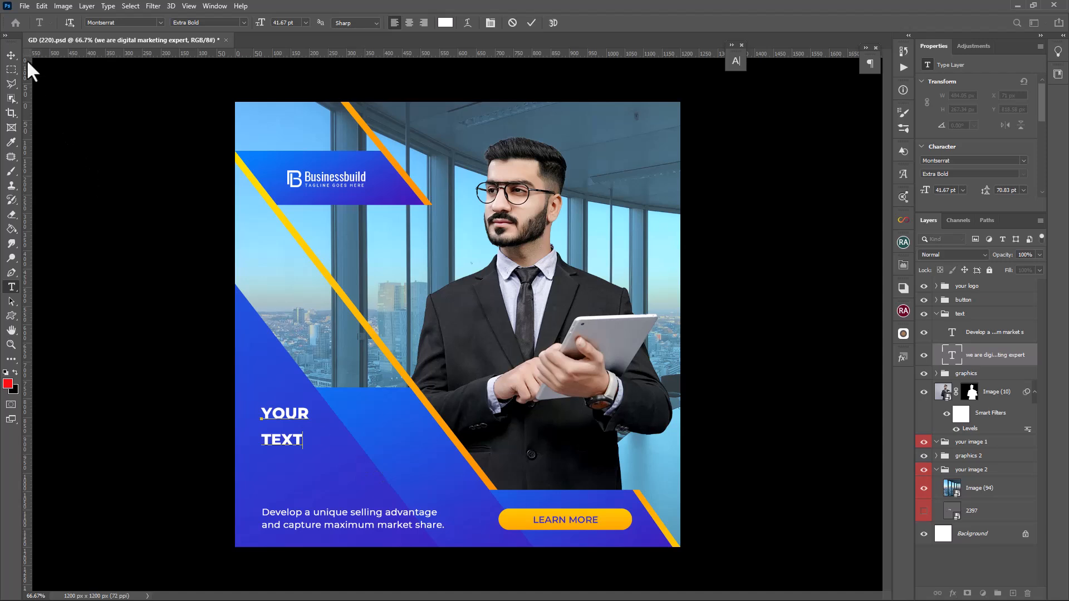
left_click(11, 55)
Scale the YOUR TEXT headline up to about 112% with Free Transform.
left_click(42, 6)
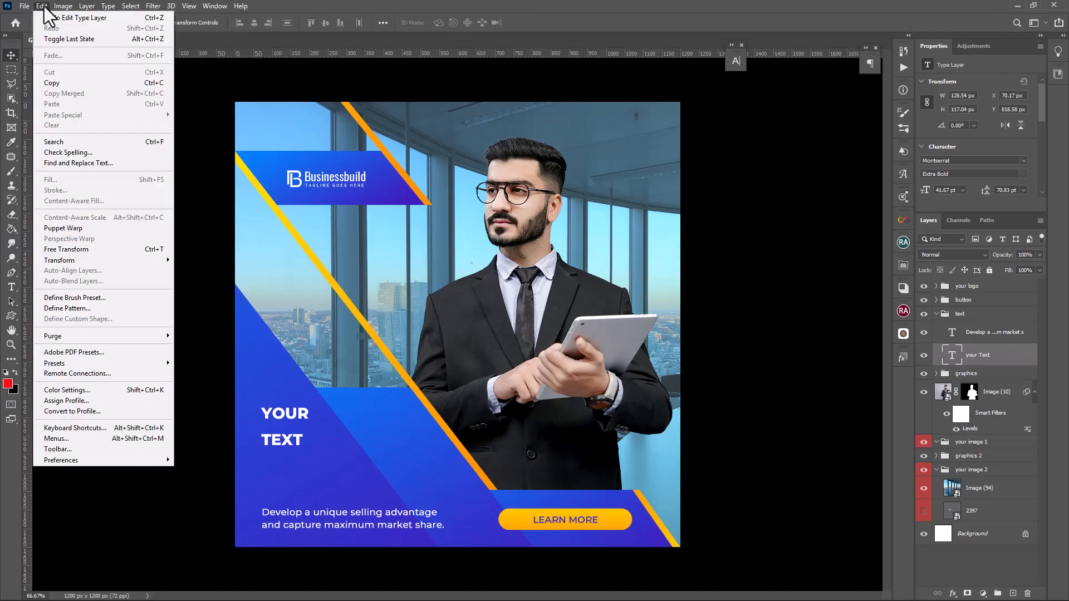
left_click(87, 250)
mouse_move(308, 429)
left_mouse_down()
mouse_move(384, 429)
mouse_move(315, 427)
left_mouse_up()
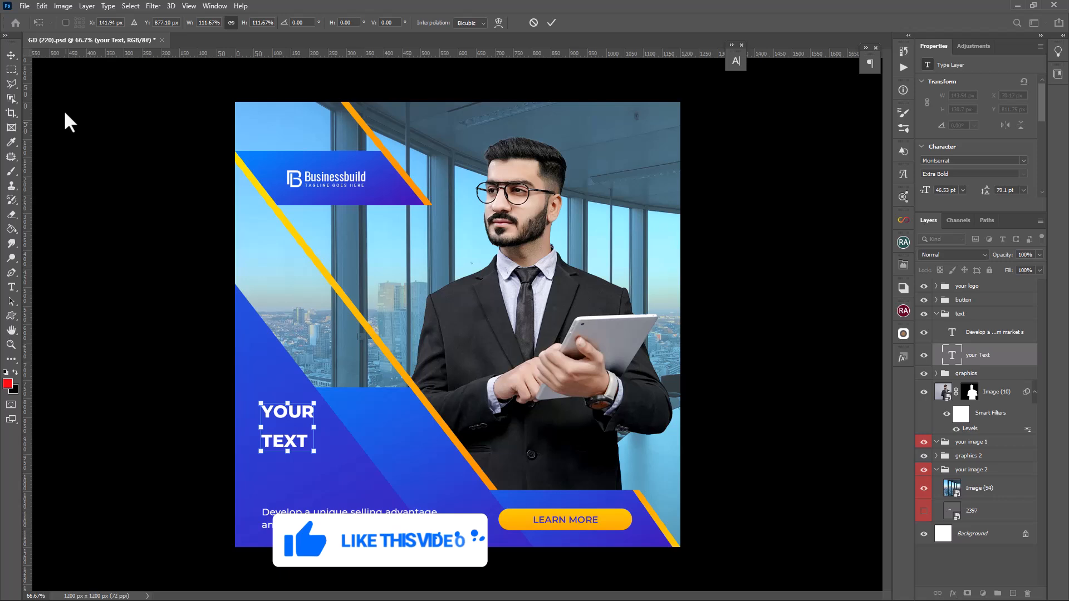
left_click(9, 56)
Enlarge the word TEXT on the headline's second line and tighten its leading.
double_click(953, 357)
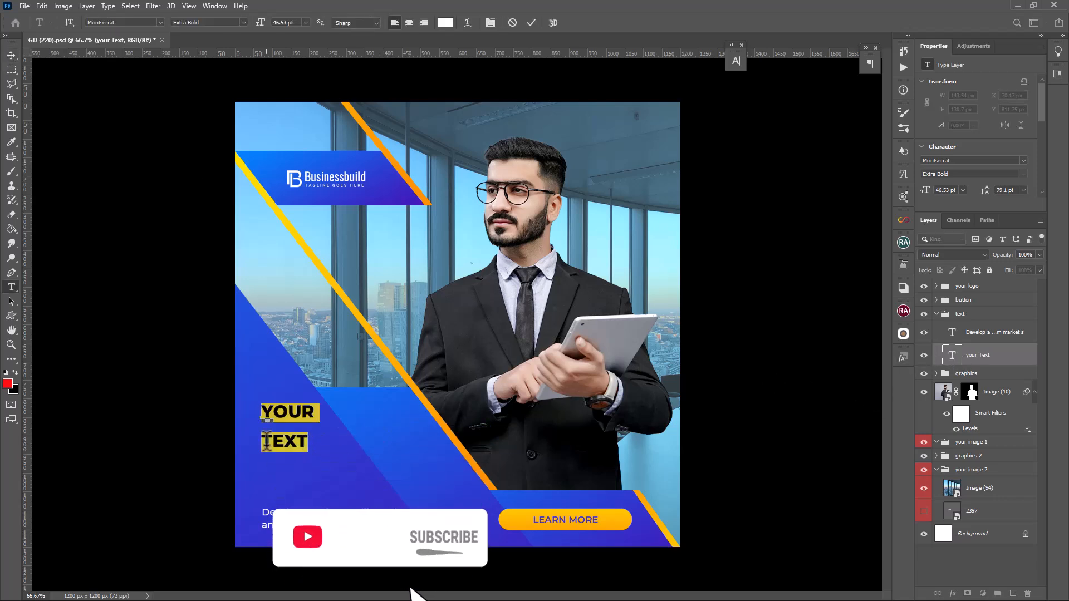
left_click_drag(262, 440, 309, 441)
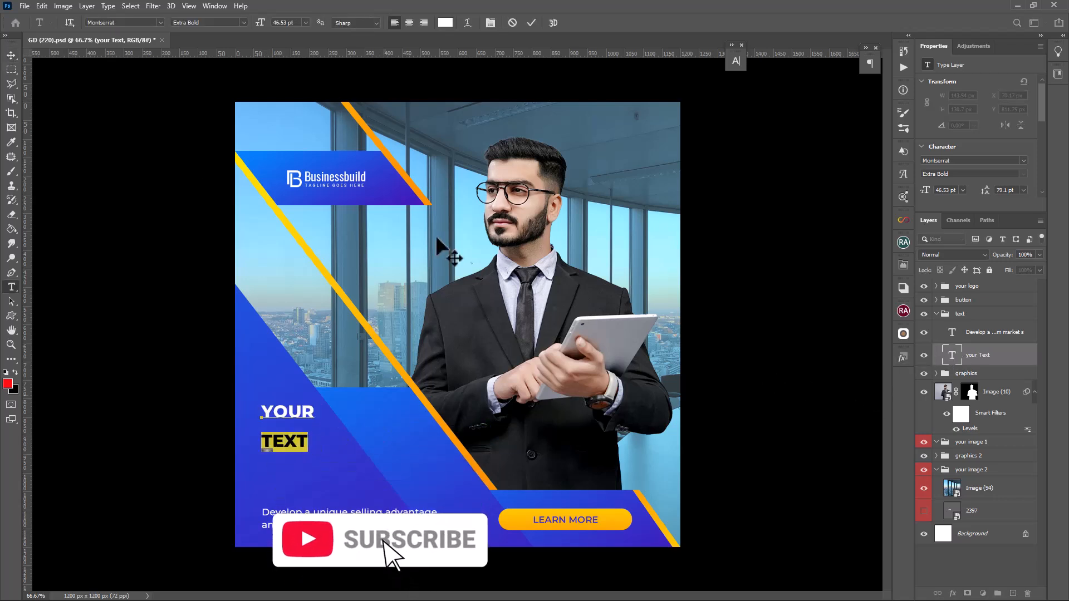
left_click(490, 22)
left_click(839, 59)
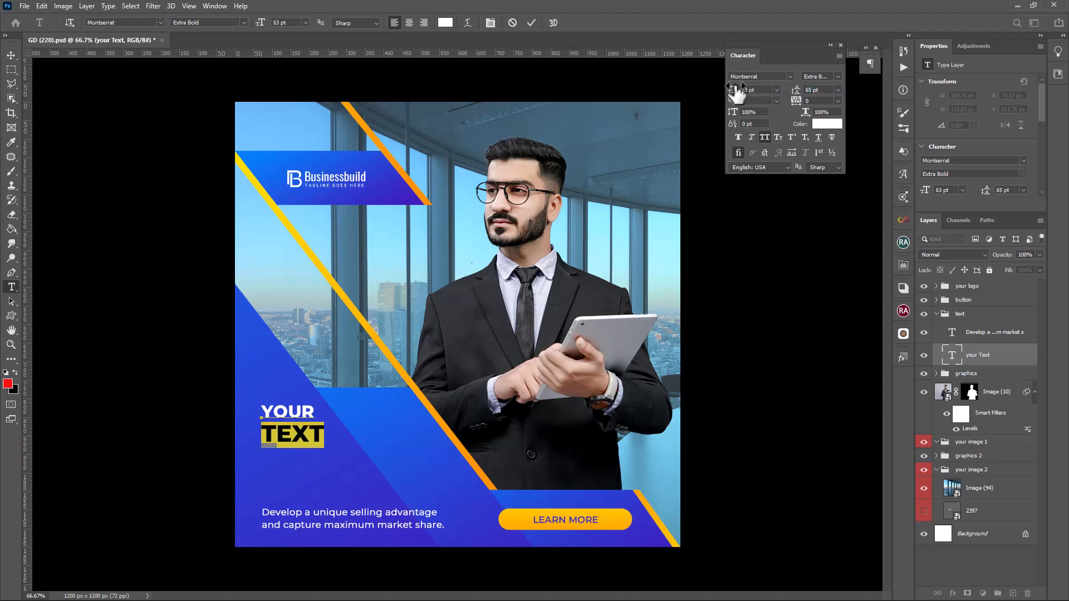
left_click(11, 54)
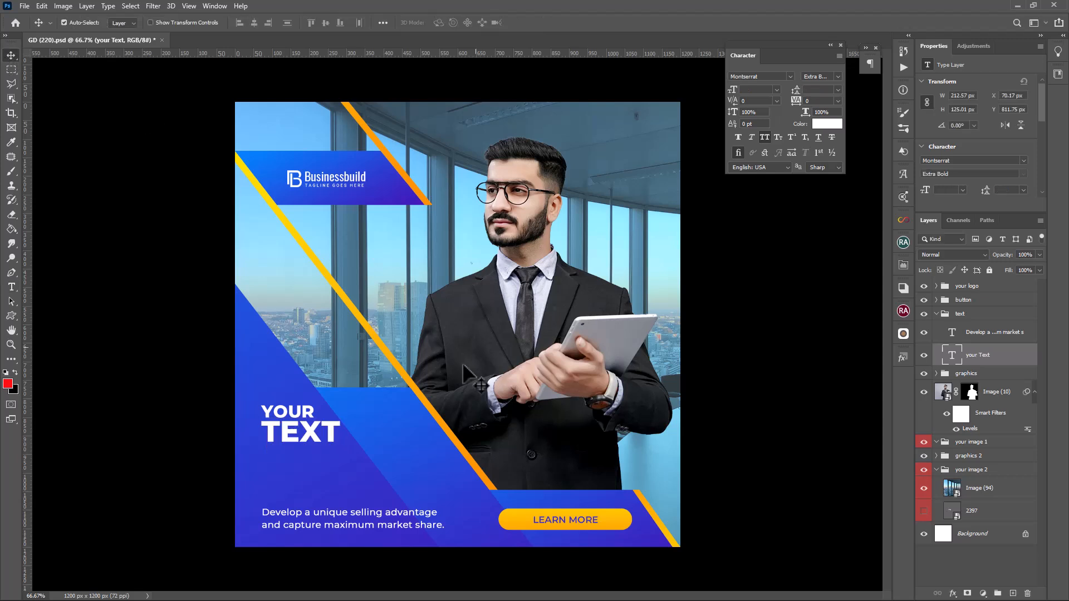
left_click(840, 45)
Expand the your logo group and inspect its Shape 34 layer with the effects list collapsed.
left_click(989, 332)
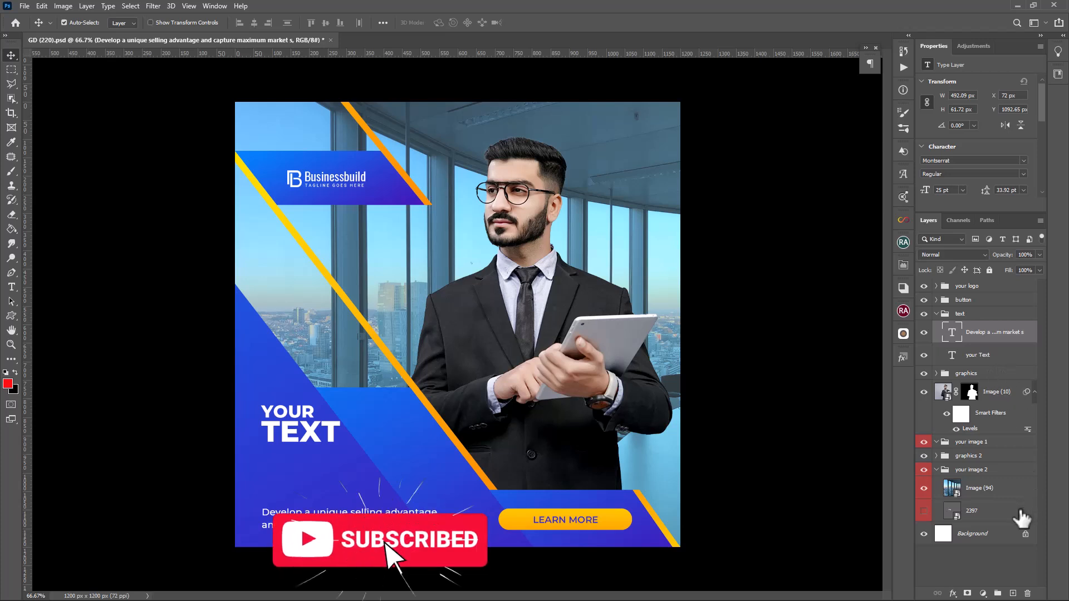
left_click(940, 286)
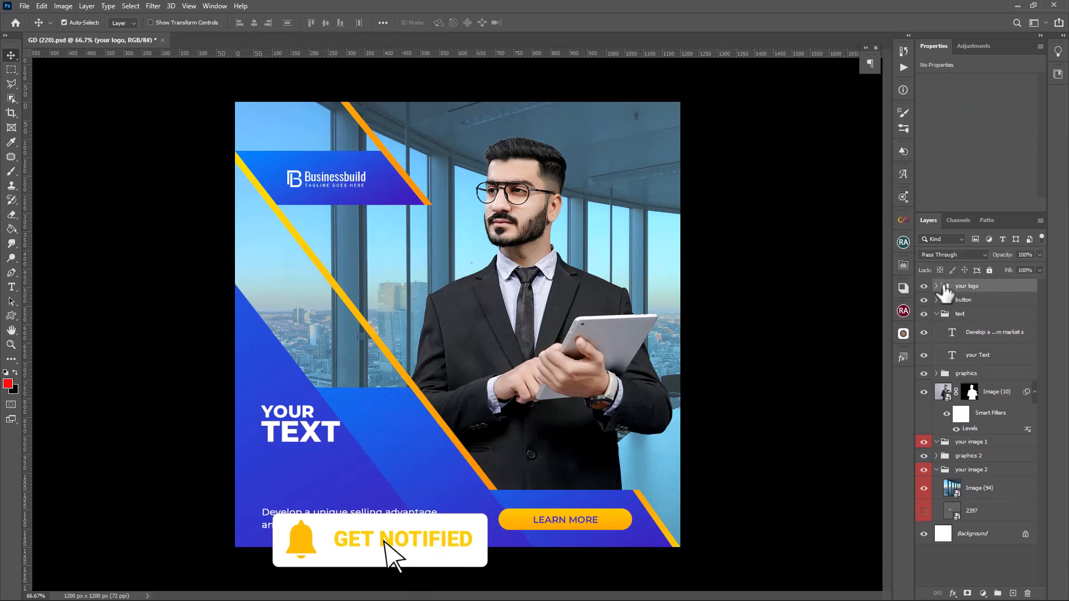
left_click(937, 286)
left_click(1002, 306)
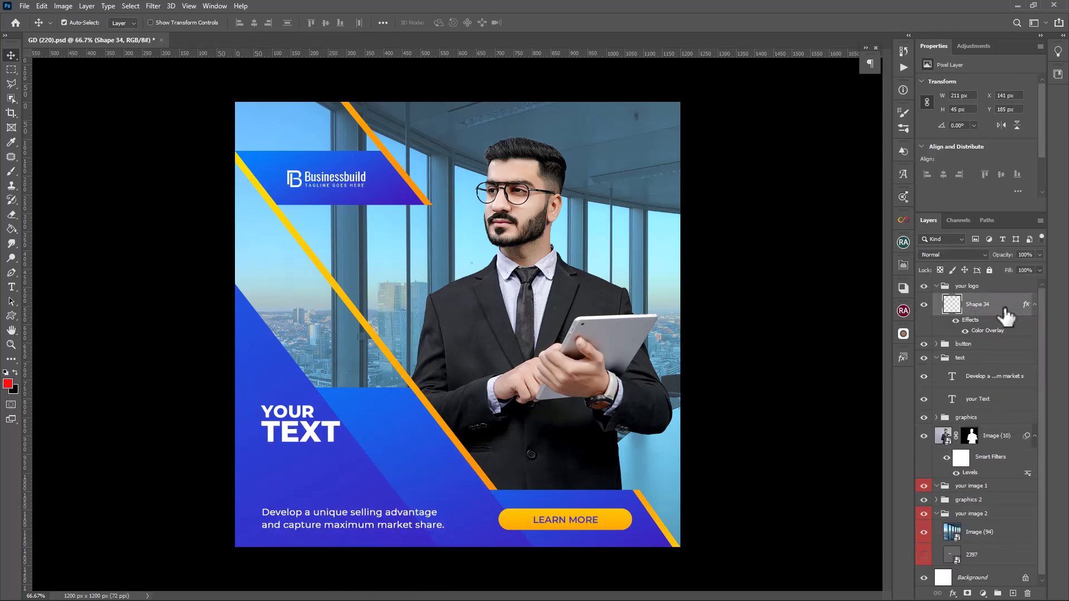
left_click(1033, 305)
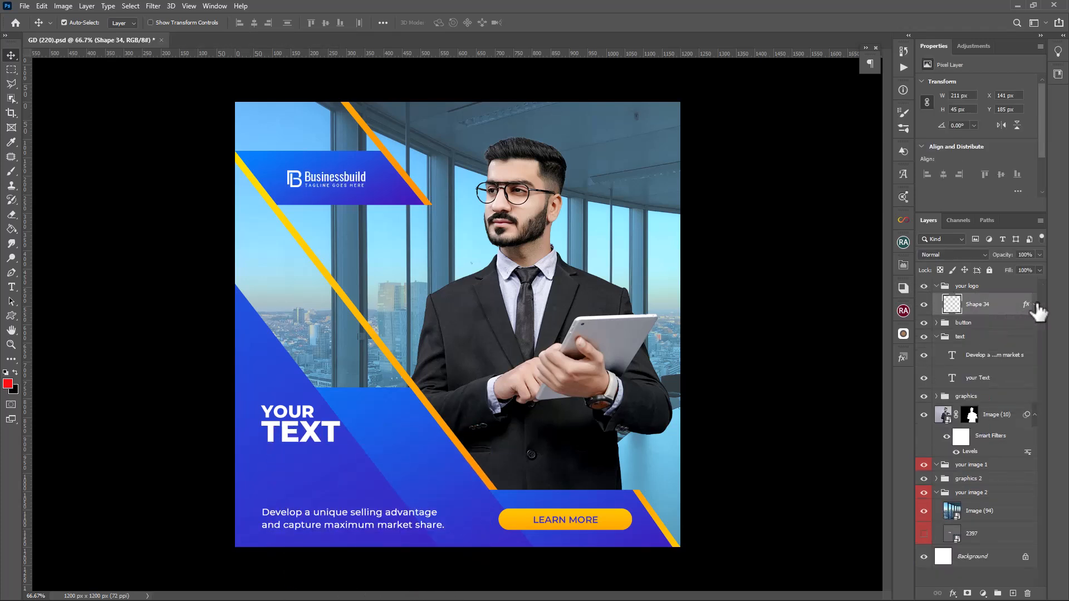
left_click(923, 304)
Expand the button group and open the gradient of the Rounded Rectangle 1 shape for editing.
left_click(996, 324)
left_click(925, 323)
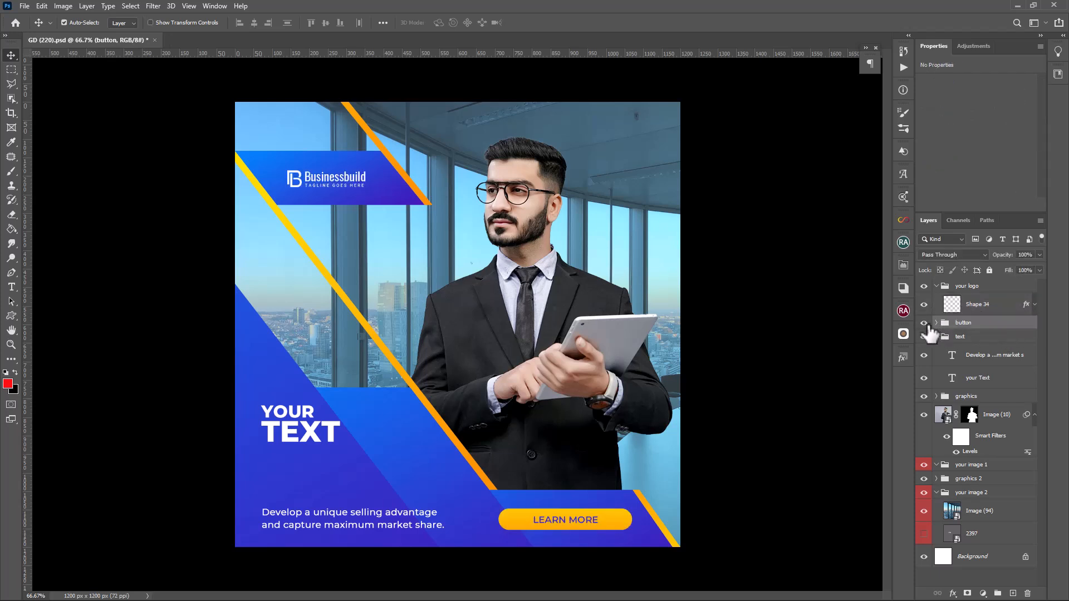
left_click(937, 323)
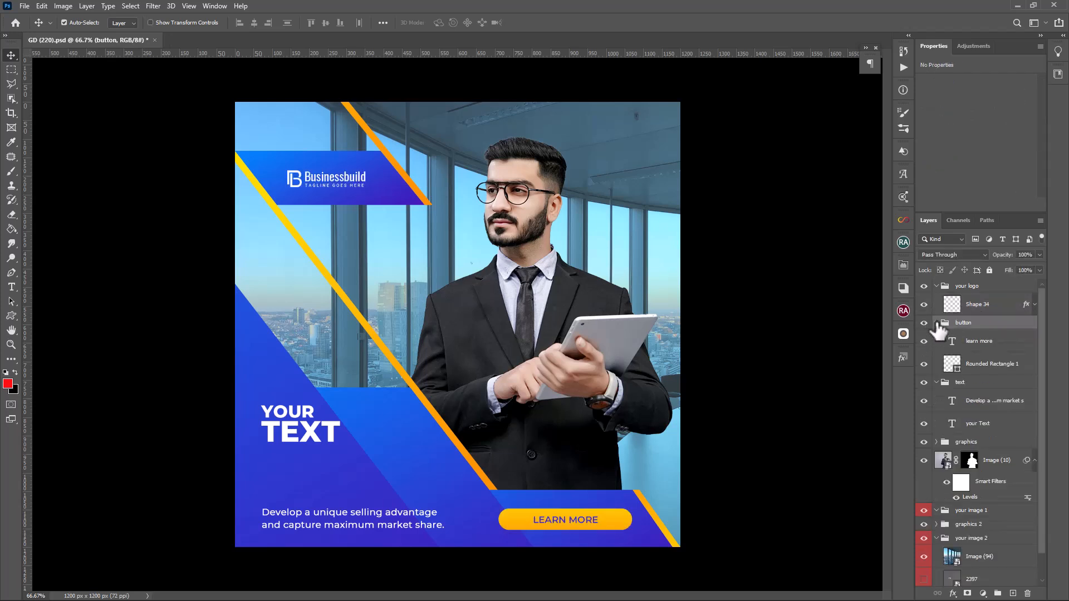
left_click(1015, 366)
double_click(956, 369)
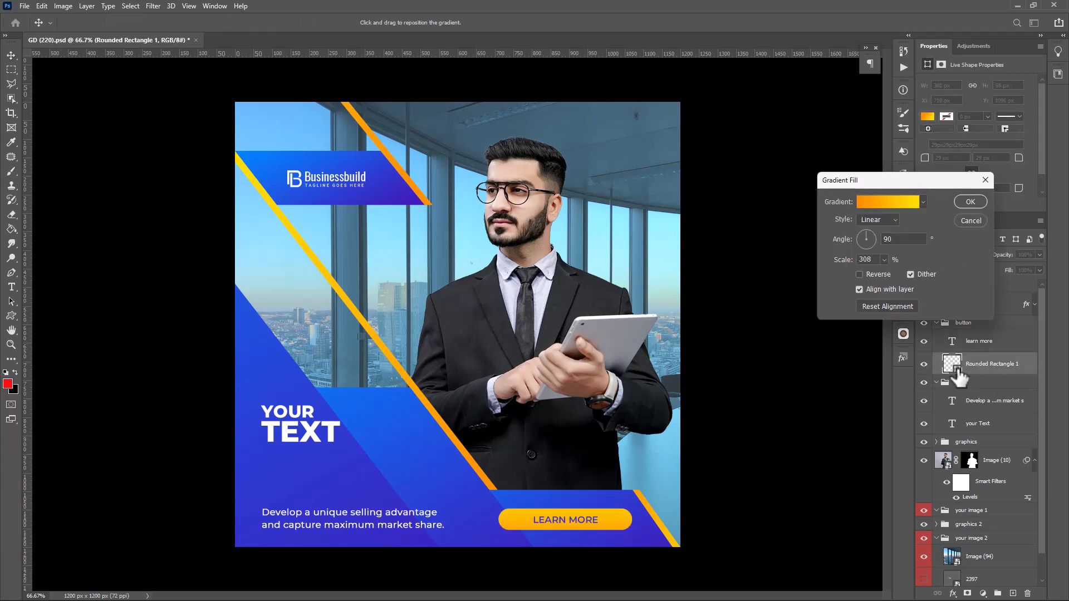
left_click(883, 202)
Try gradient presets from the Purples set, including Purple_04 and Purple_19, on the LEARN MORE button.
left_click(801, 87)
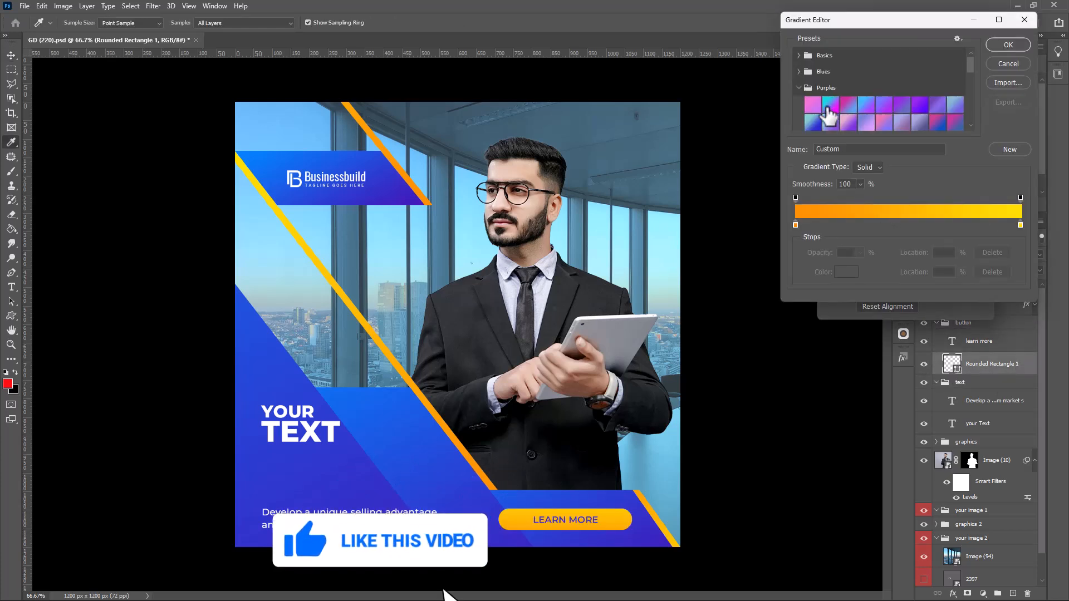
left_click(831, 105)
left_click(866, 106)
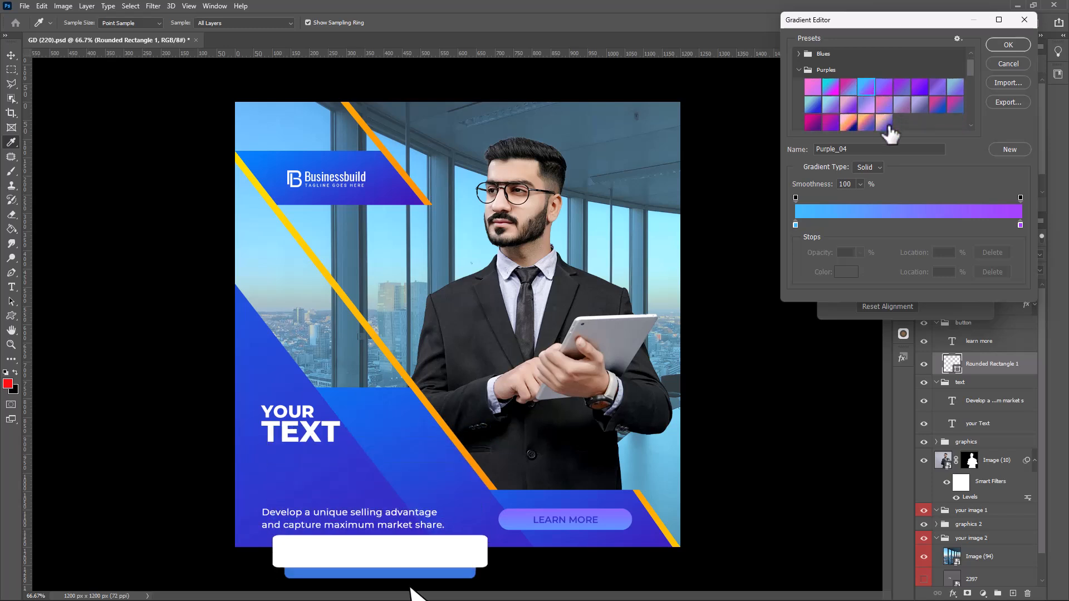
scroll(877, 131, "down", 2)
left_click(813, 105)
scroll(824, 108, "down", 2)
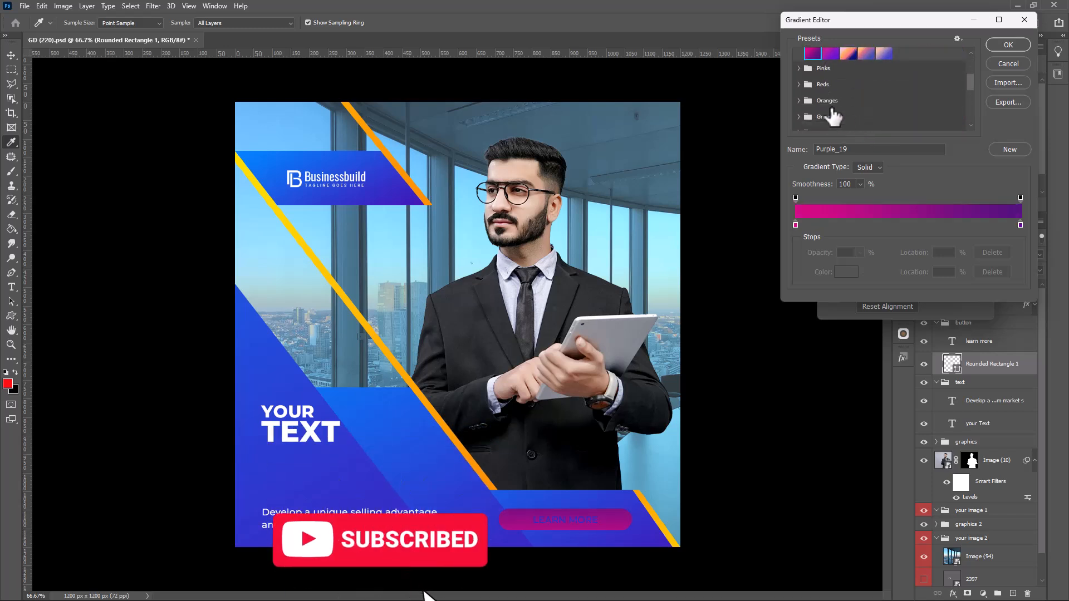
Fill the LEARN MORE button with the second gradient preset of the Pinks set, a pale pink.
left_click(800, 68)
left_click(830, 84)
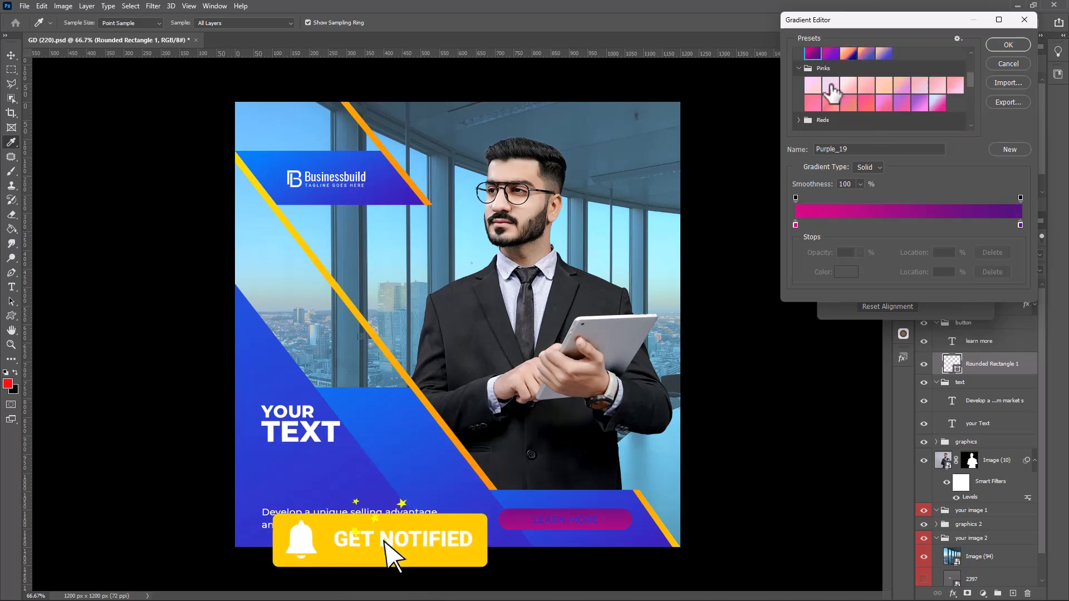
left_click(1019, 45)
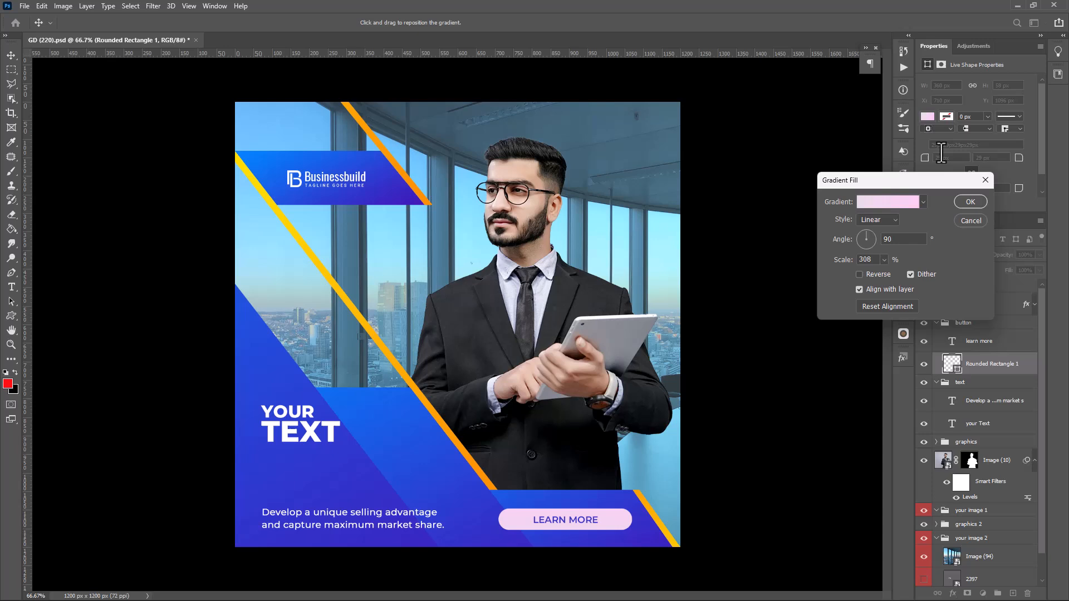
left_click(984, 181)
Select the long diagonal stripe, check its Rectangle 3 layer by toggling visibility, and open its gradient for editing.
scroll(1023, 470, "down", 1)
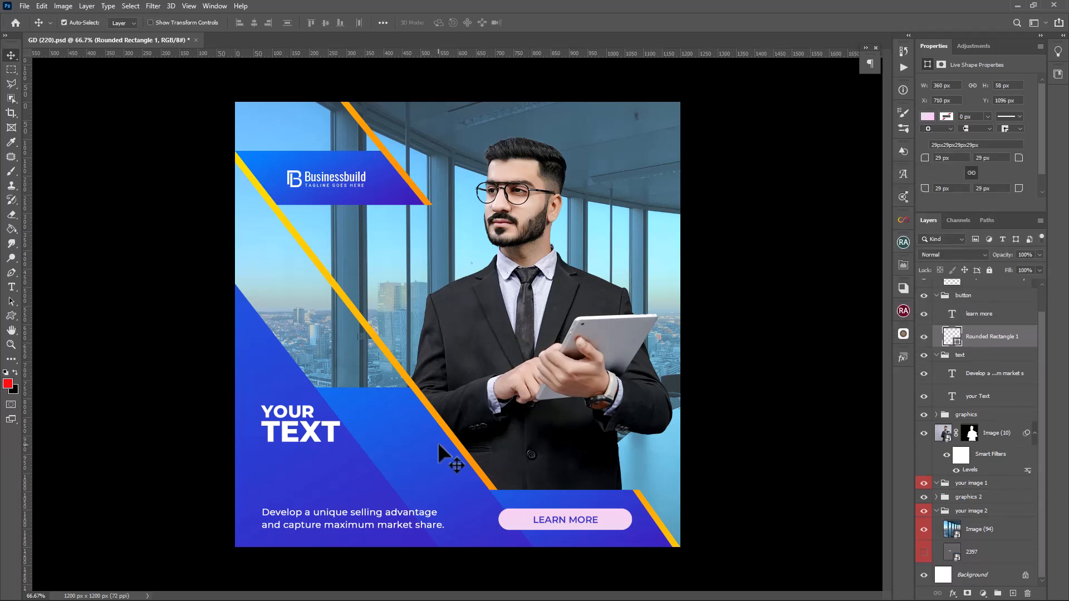
left_click(456, 441)
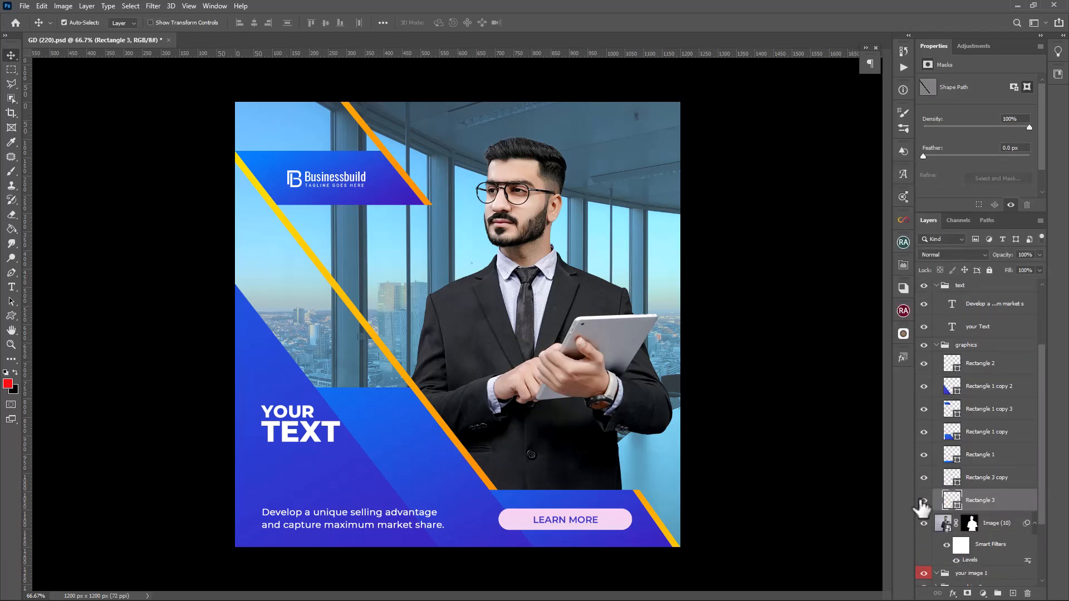
left_click(924, 500)
left_click(924, 500)
double_click(953, 502)
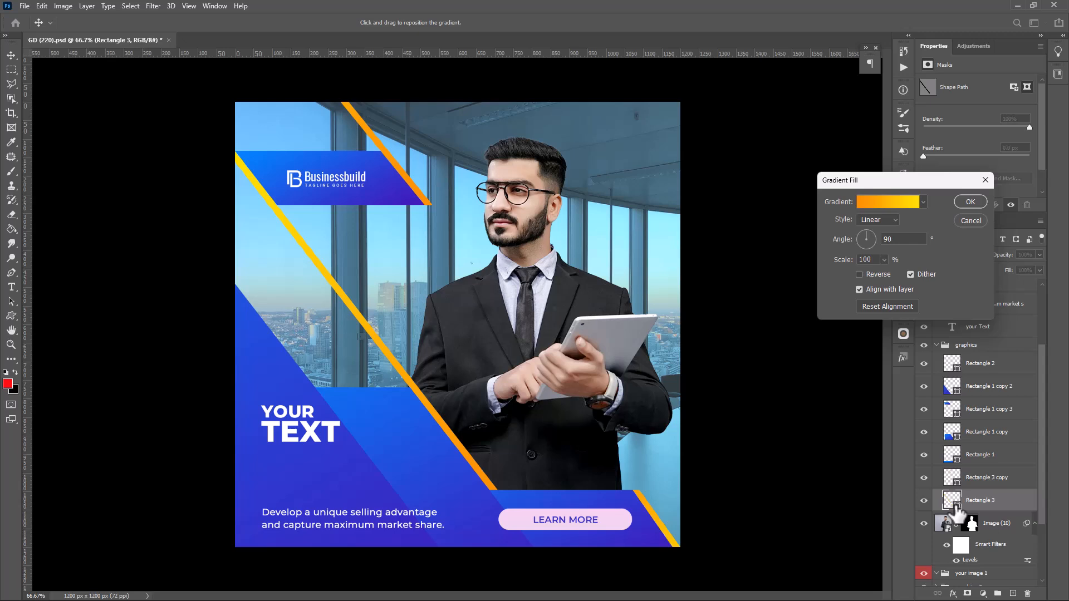
left_click(891, 202)
Try the three Basics gradient presets, ending with Black, White, on the long diagonal stripe.
left_click(799, 55)
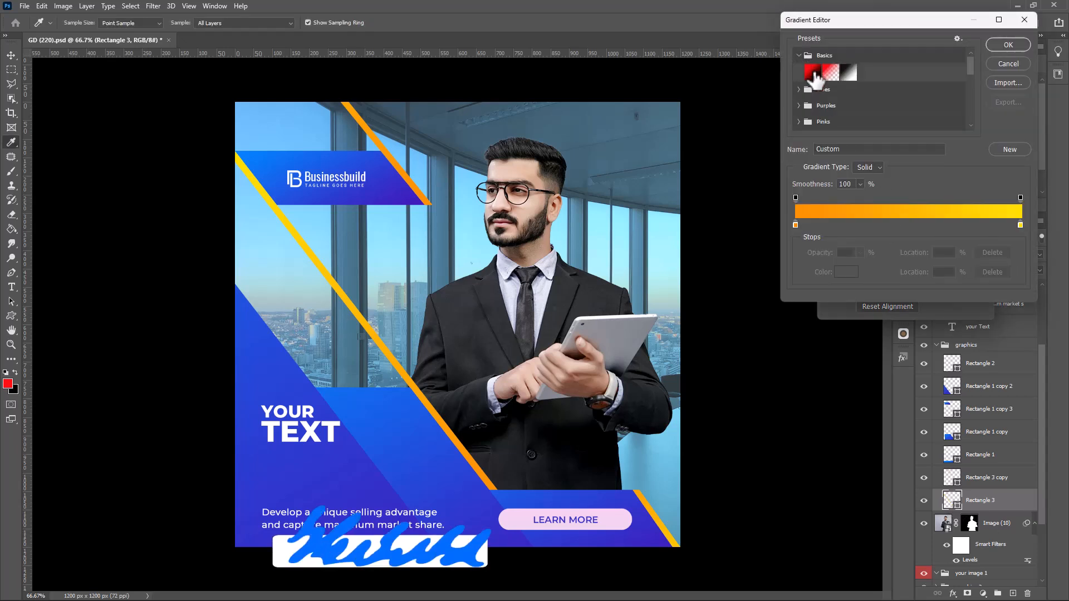
left_click(813, 72)
left_click(831, 73)
left_click(849, 73)
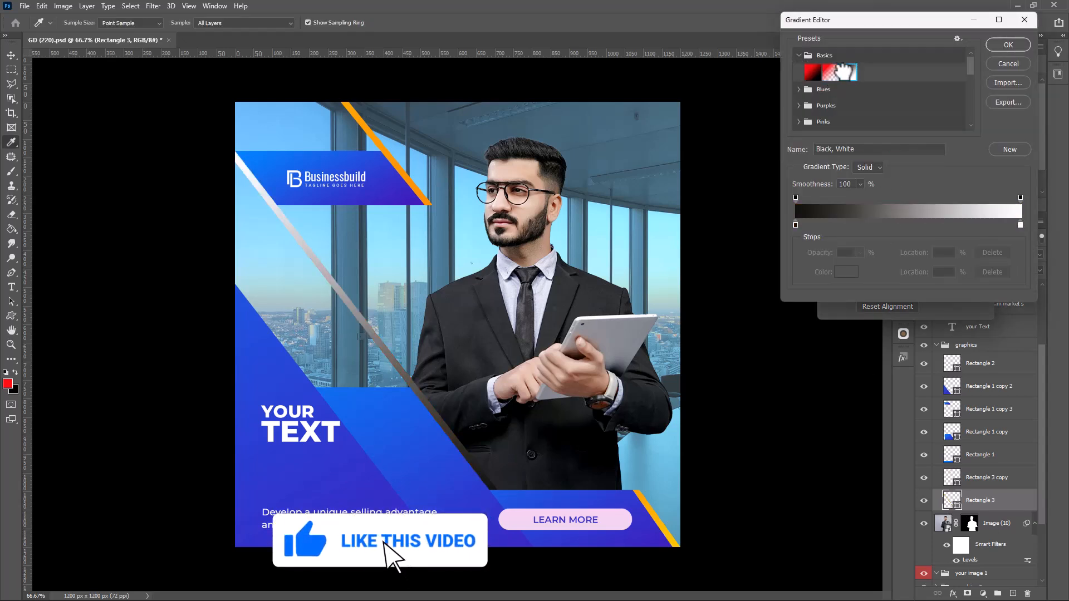
Fill the long diagonal stripe with a turquoise-to-blue gradient preset from the Blues set.
left_click(807, 90)
left_click(848, 106)
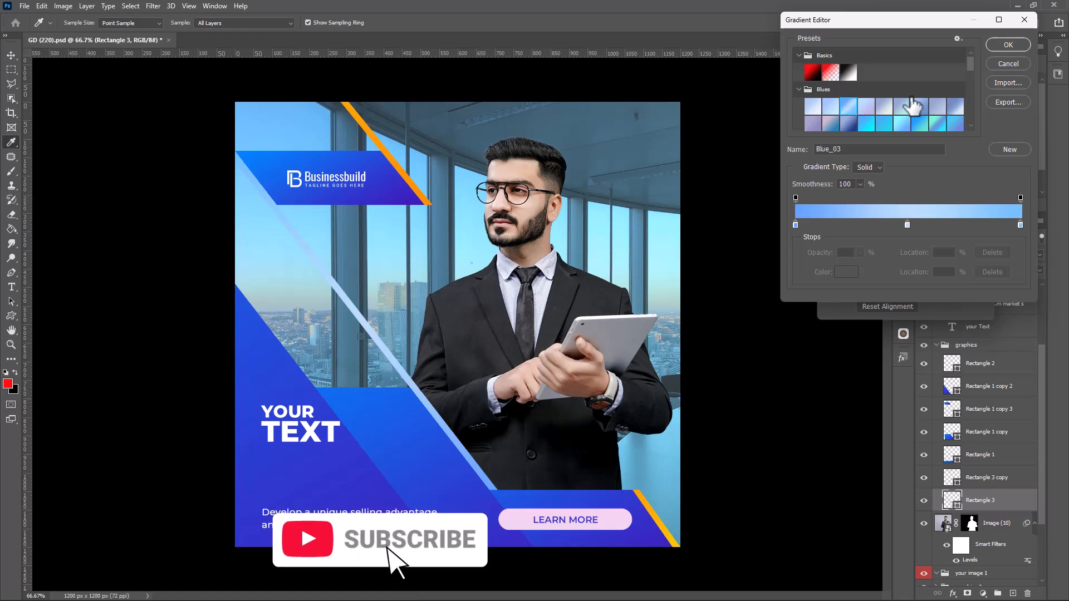
left_click(940, 125)
left_click(1008, 44)
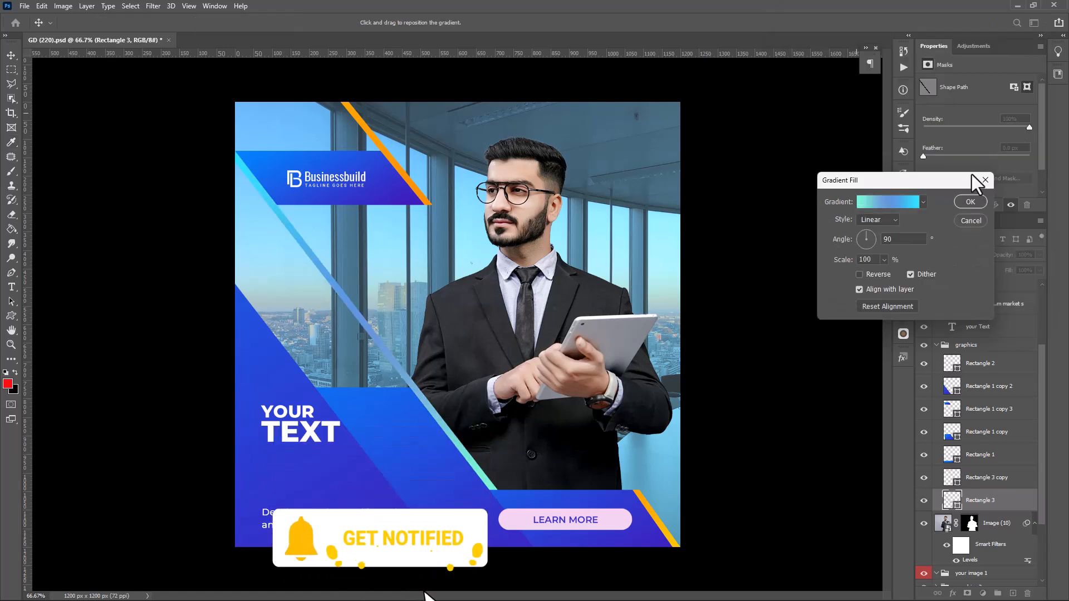
left_click(967, 201)
Identify the stripe on Rectangle 3 copy by toggling its visibility, and fill it with the Blue_03 gradient preset.
left_click(988, 478)
left_click(924, 478)
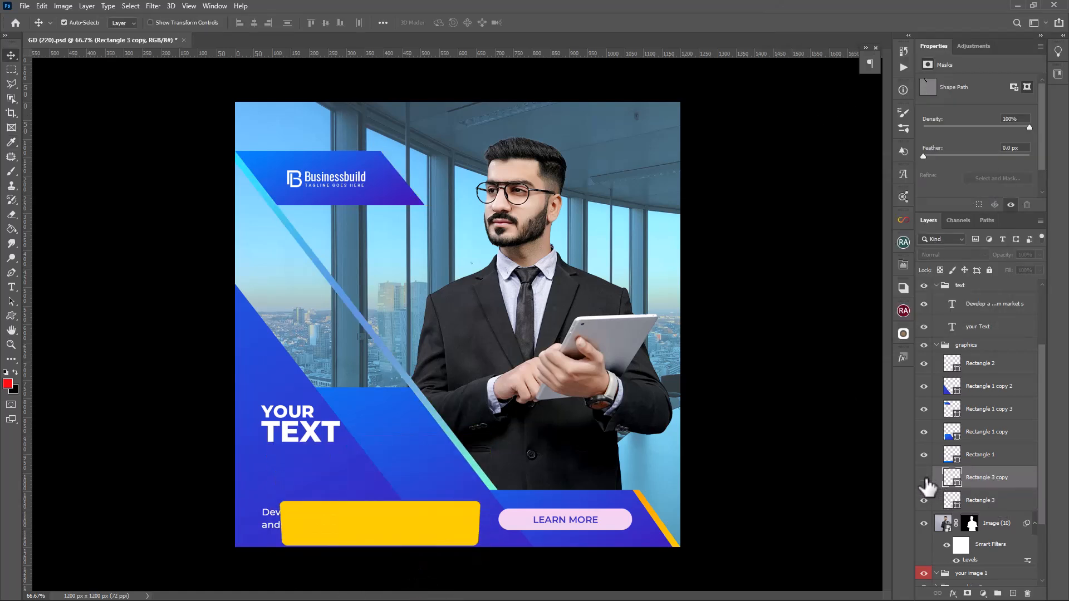
left_click(925, 478)
double_click(958, 481)
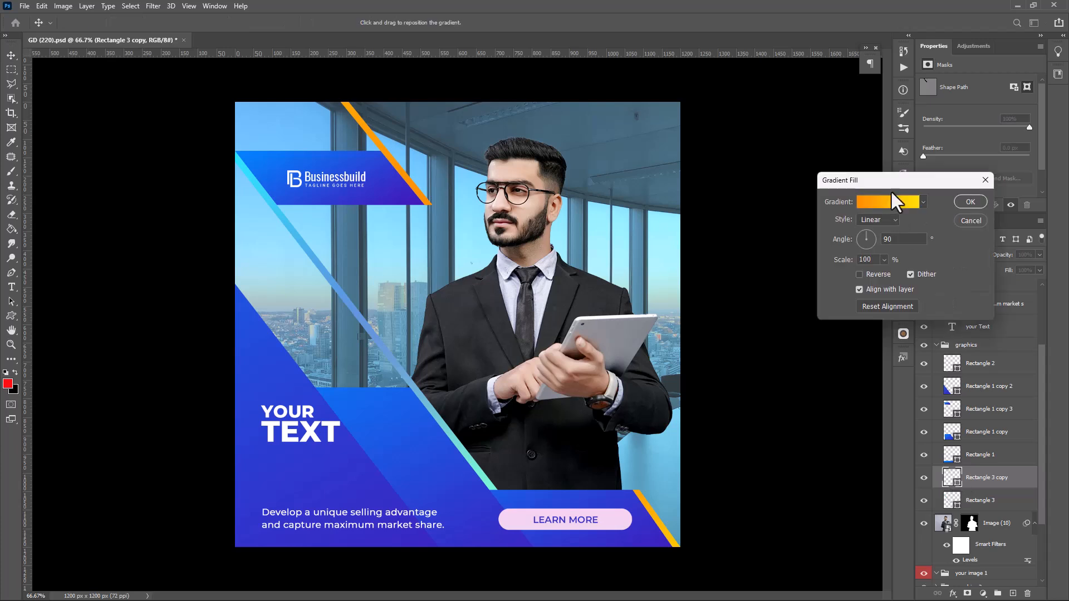
left_click(887, 196)
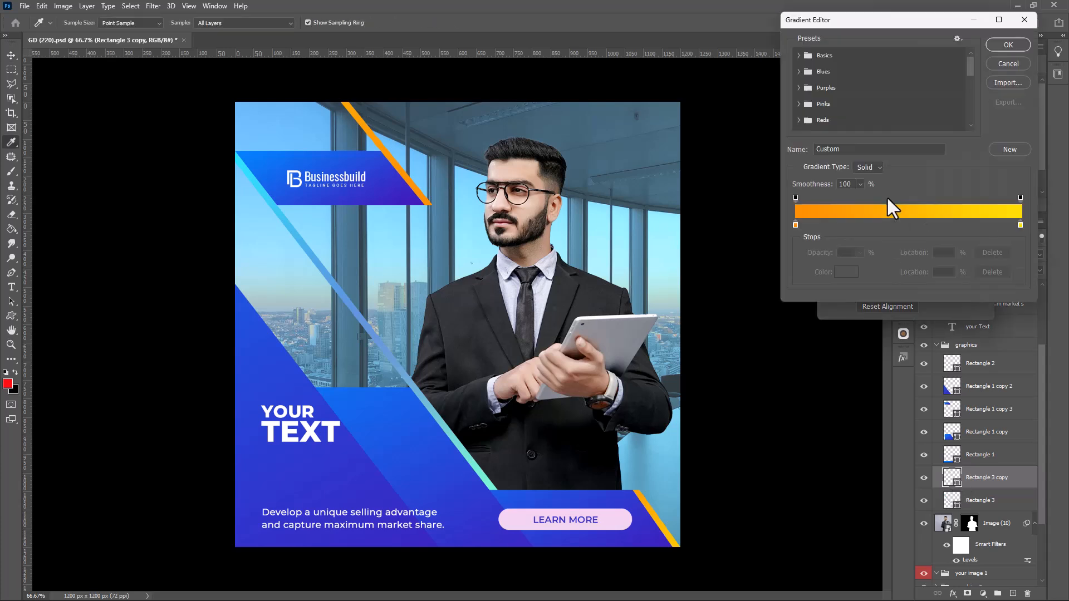
left_click(800, 72)
left_click(846, 88)
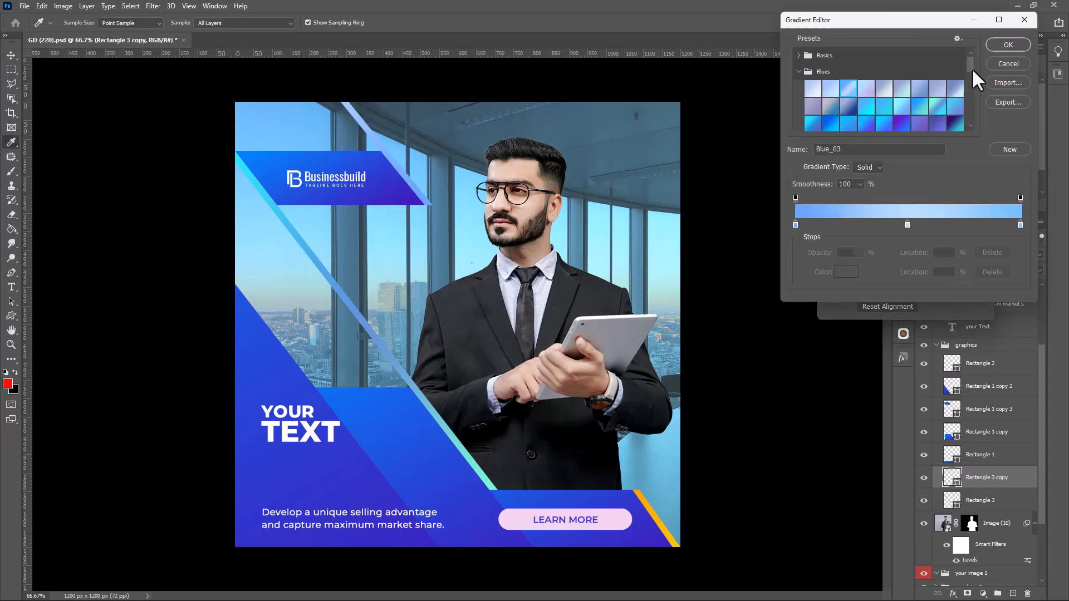
left_click(1017, 43)
left_click(978, 199)
Change the gradient fill of Rectangle 1, the panel behind the button, to the Orange_04 preset.
left_click(956, 464)
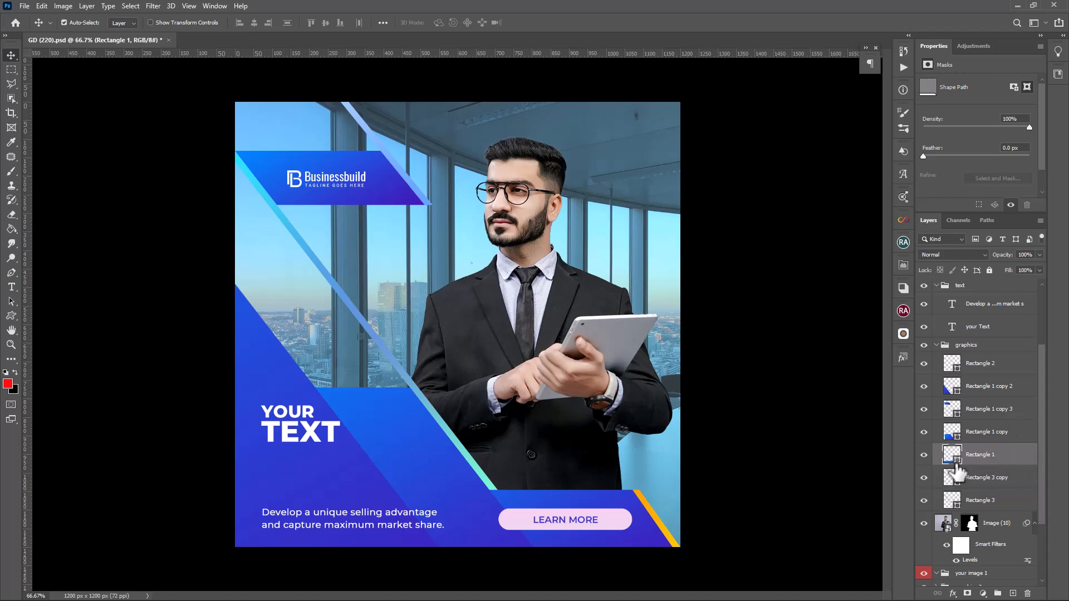
double_click(956, 465)
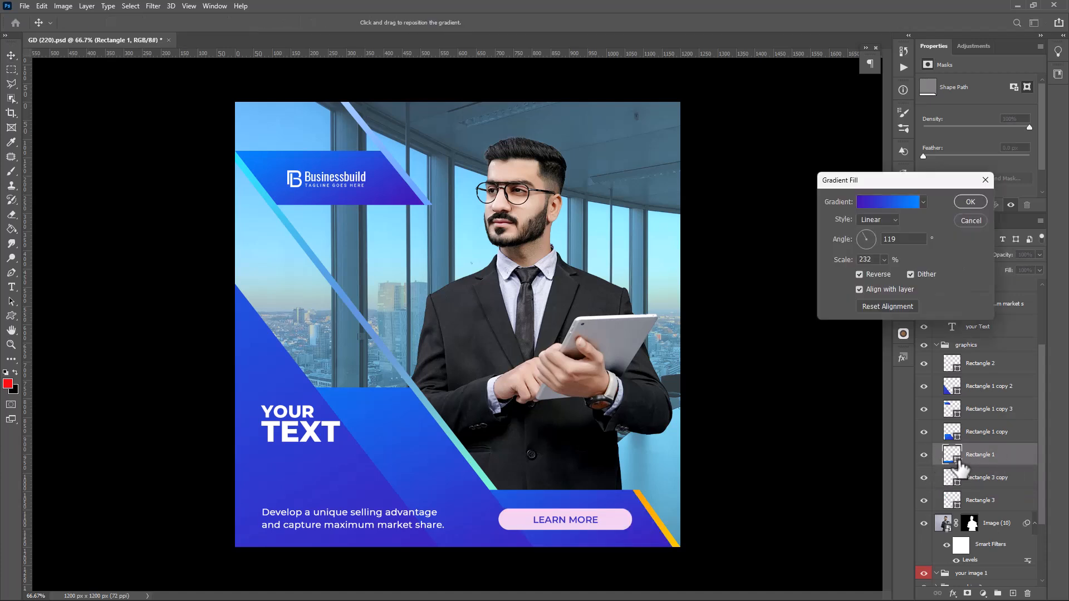
left_click(906, 200)
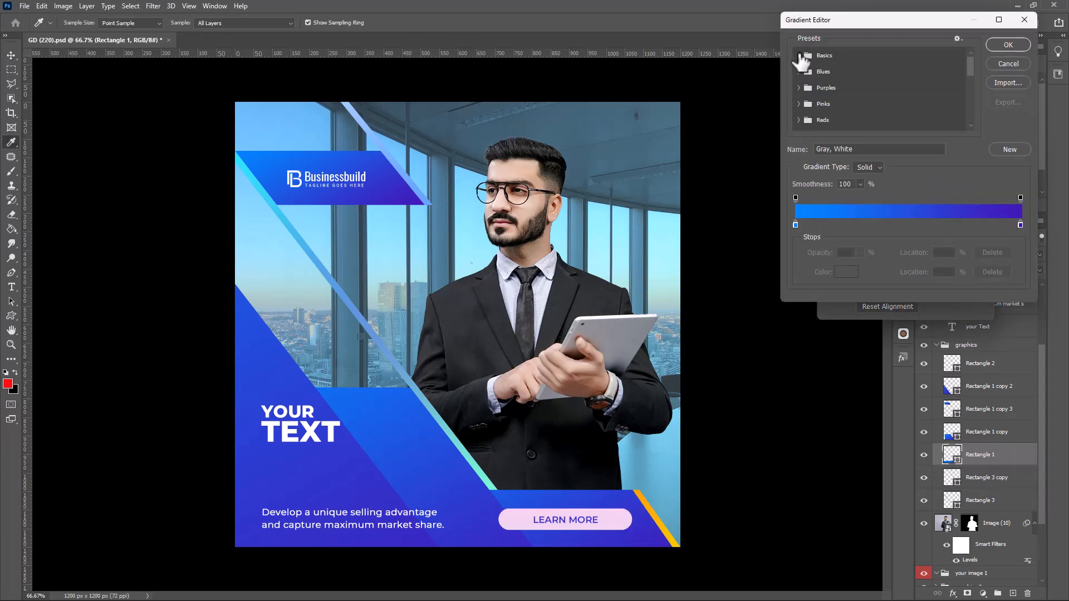
scroll(803, 97, "down", 1)
left_click(799, 100)
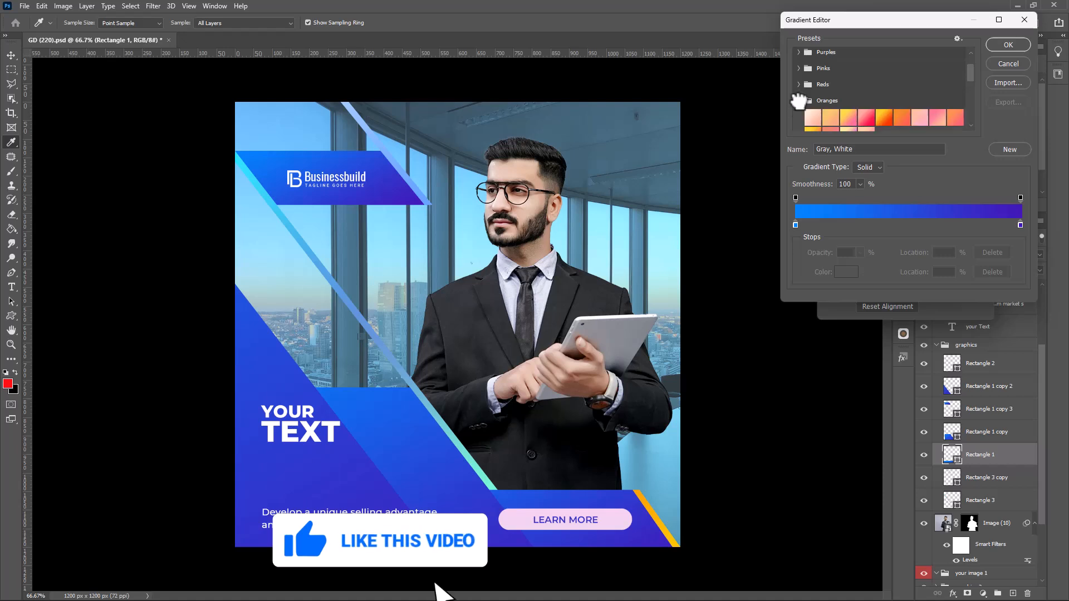
left_click(884, 117)
left_click(866, 118)
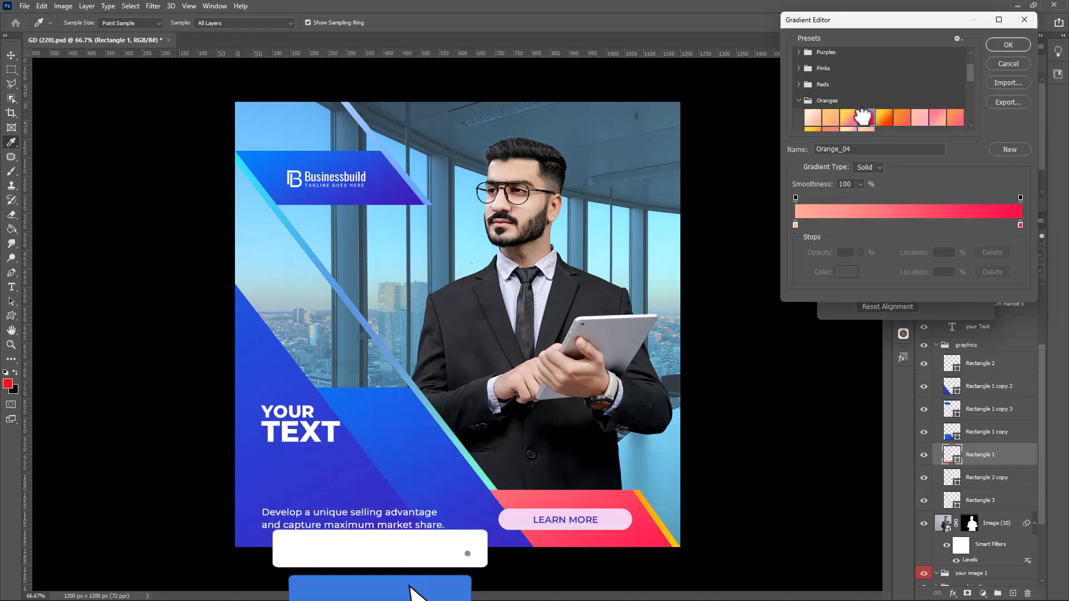
left_click(1010, 44)
left_click(972, 203)
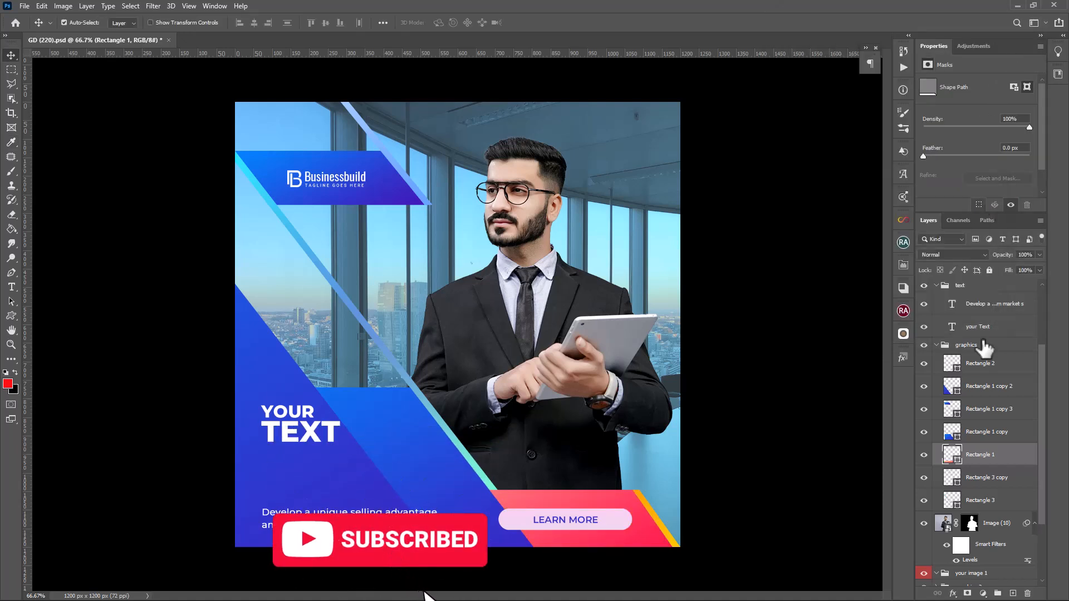
Recolour the Rectangle 1 copy panel's gradient fill with the same pink-red gradient as Rectangle 1.
left_click(997, 433)
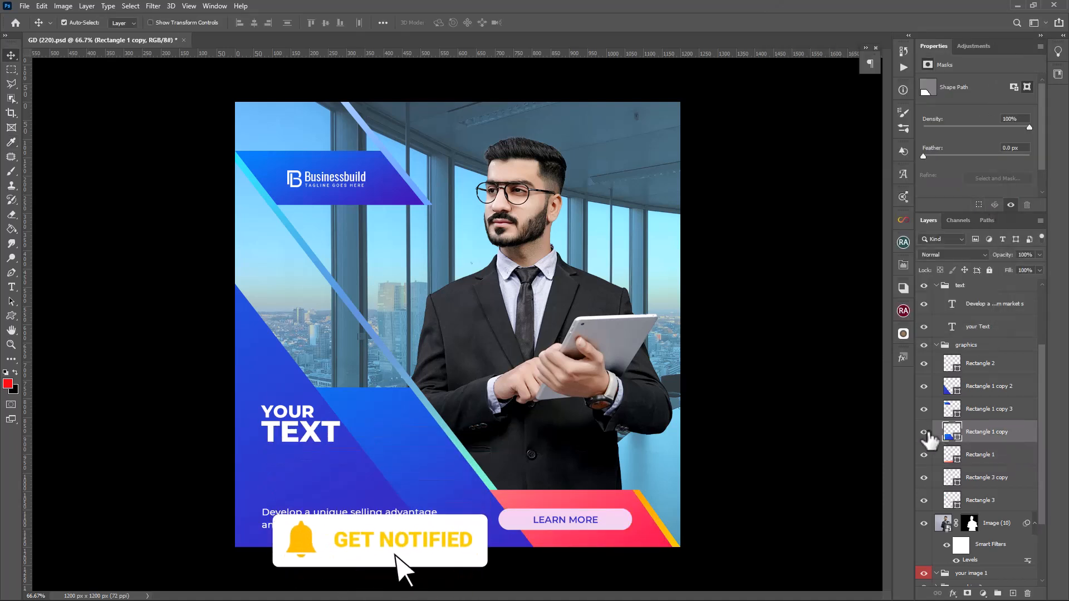
double_click(958, 436)
left_click(902, 204)
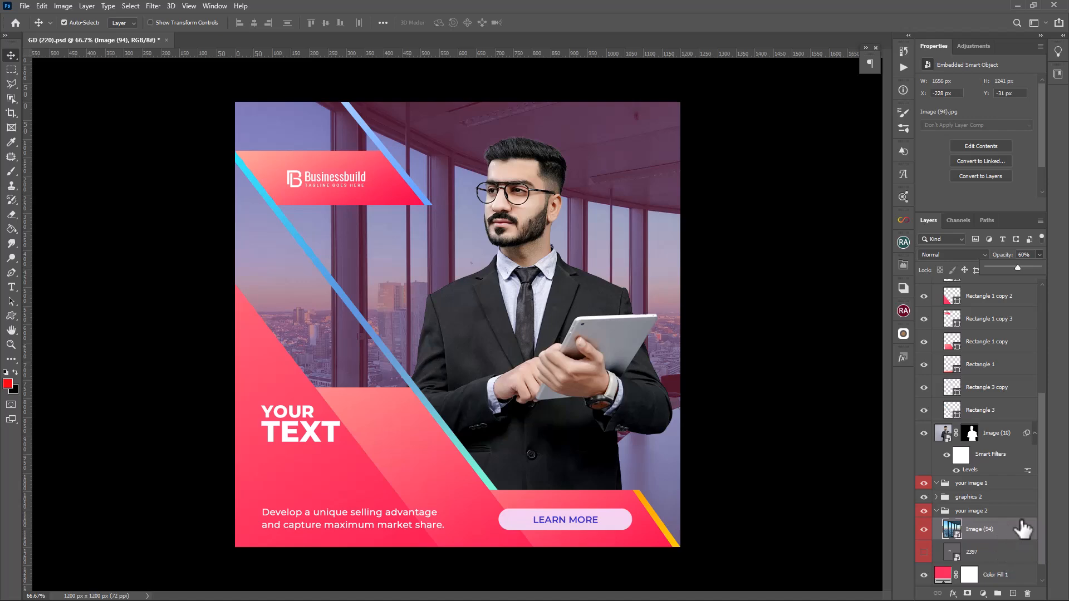
Select the your image 2 group.
left_click(1020, 516)
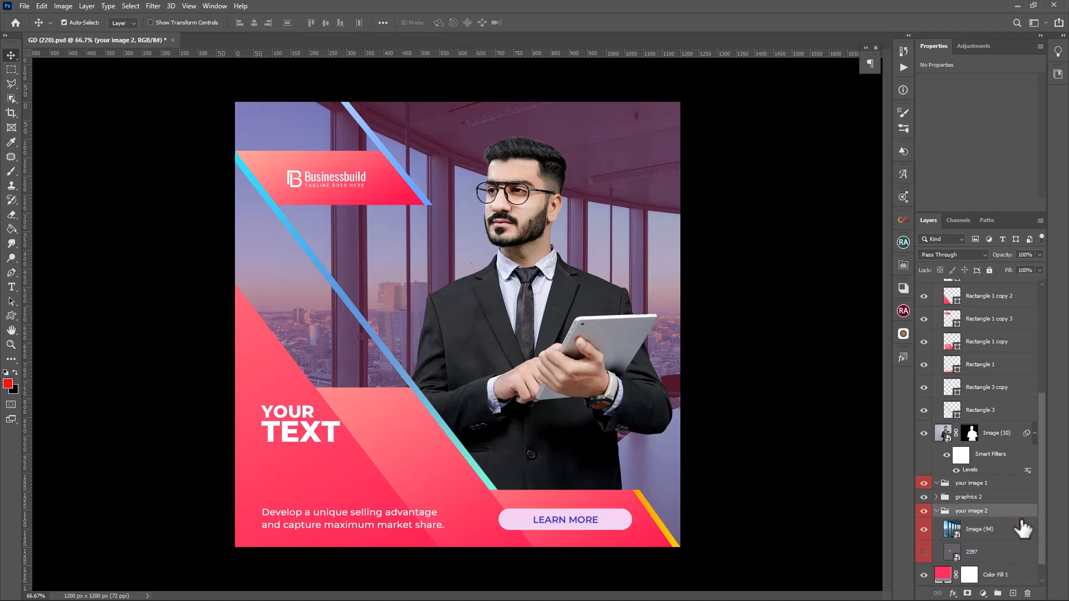